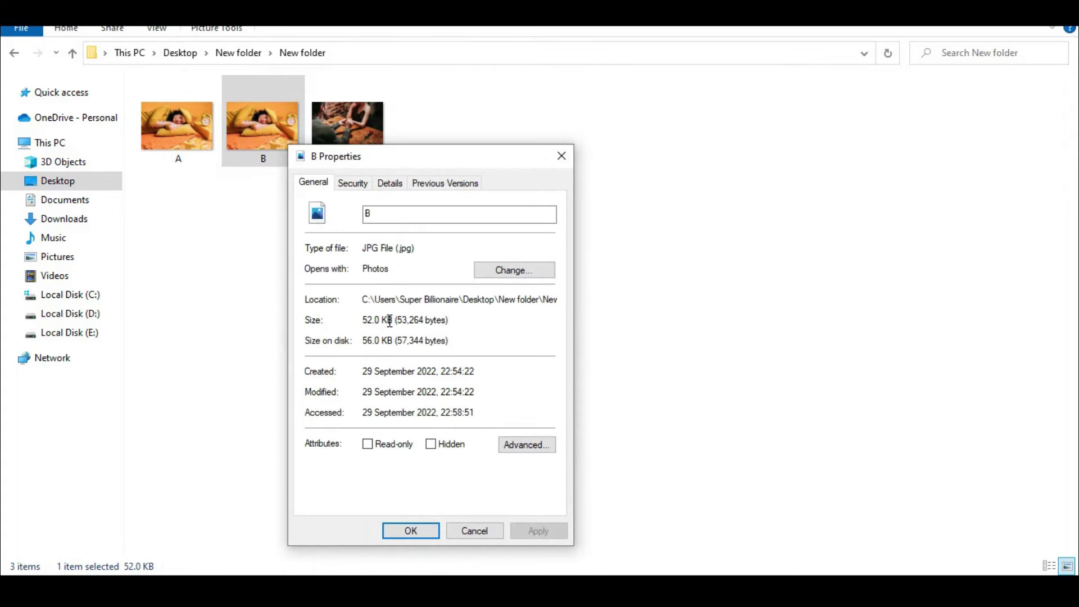
Read image B's file size in its properties and compare A.jpg and B.jpg in the Photos app.
left_click_drag(393, 320, 367, 322)
key("Escape")
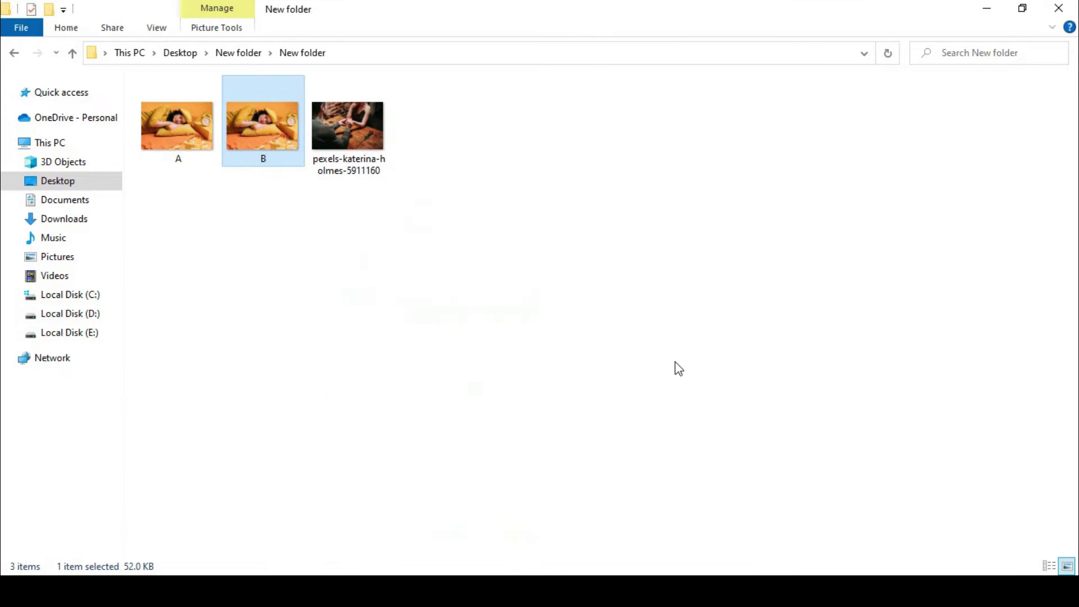
left_click(677, 591)
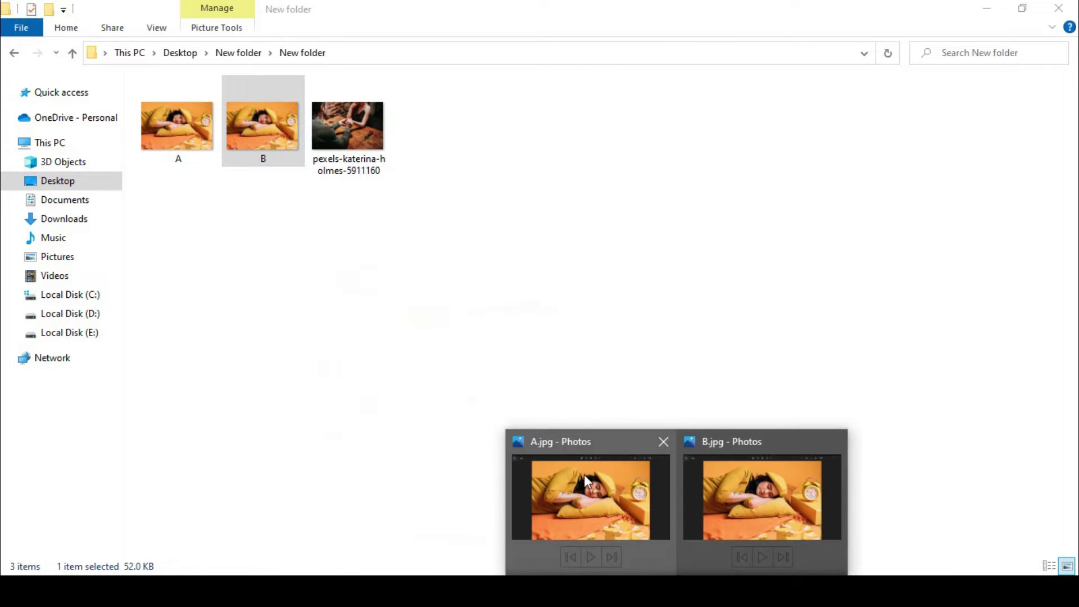
left_click(611, 489)
left_click(743, 492)
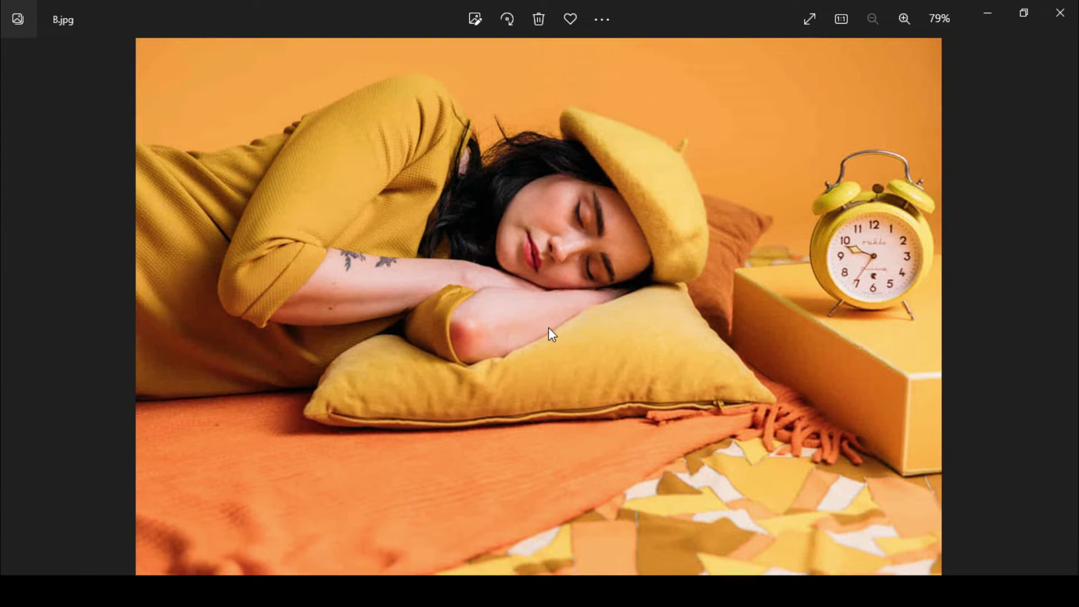
left_click(676, 591)
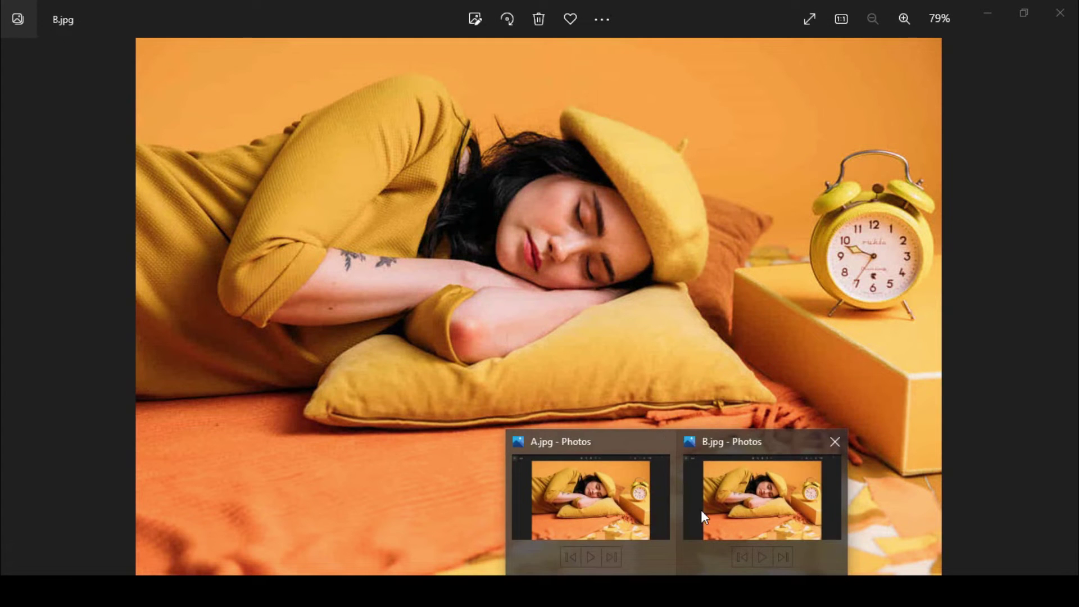
Switch to the browser and look through the uploaded videos on the D-Tech Marketing YouTube channel.
left_click(396, 591)
left_click(238, 239)
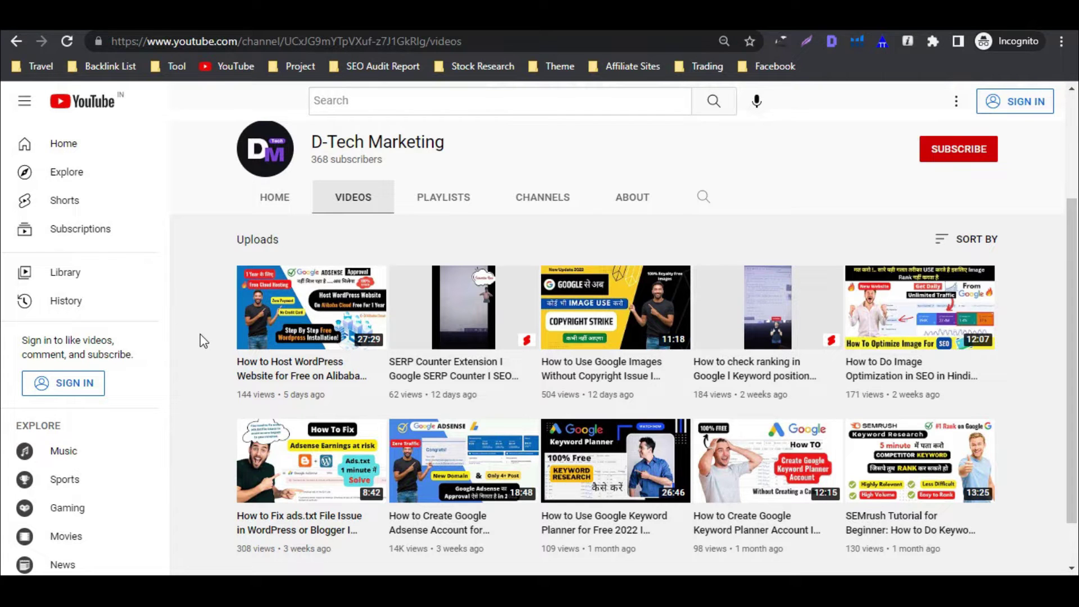
scroll(200, 335, "down", 1)
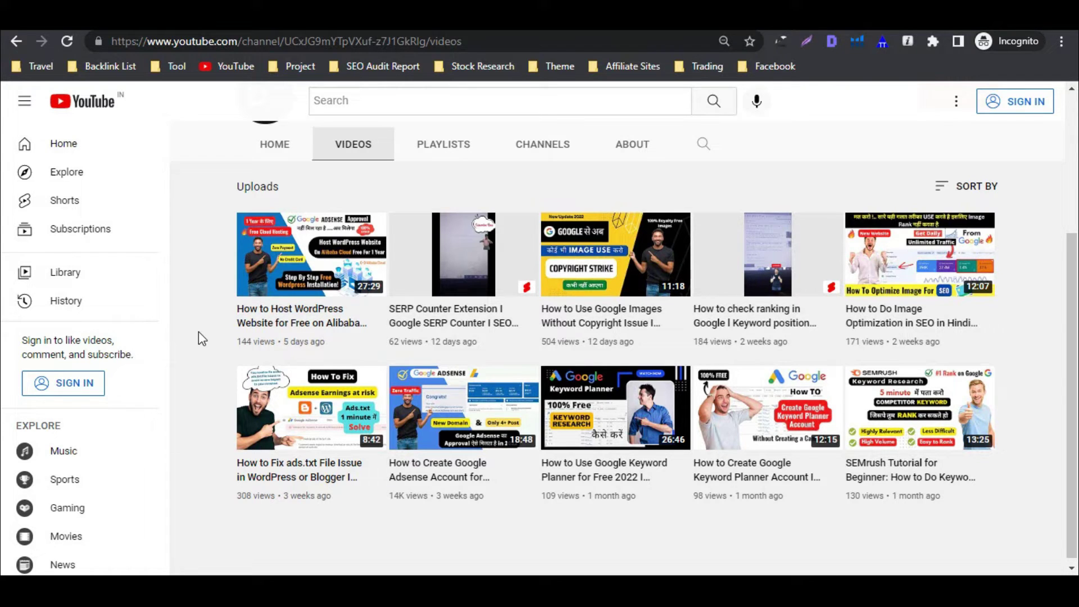
mouse_move(435, 479)
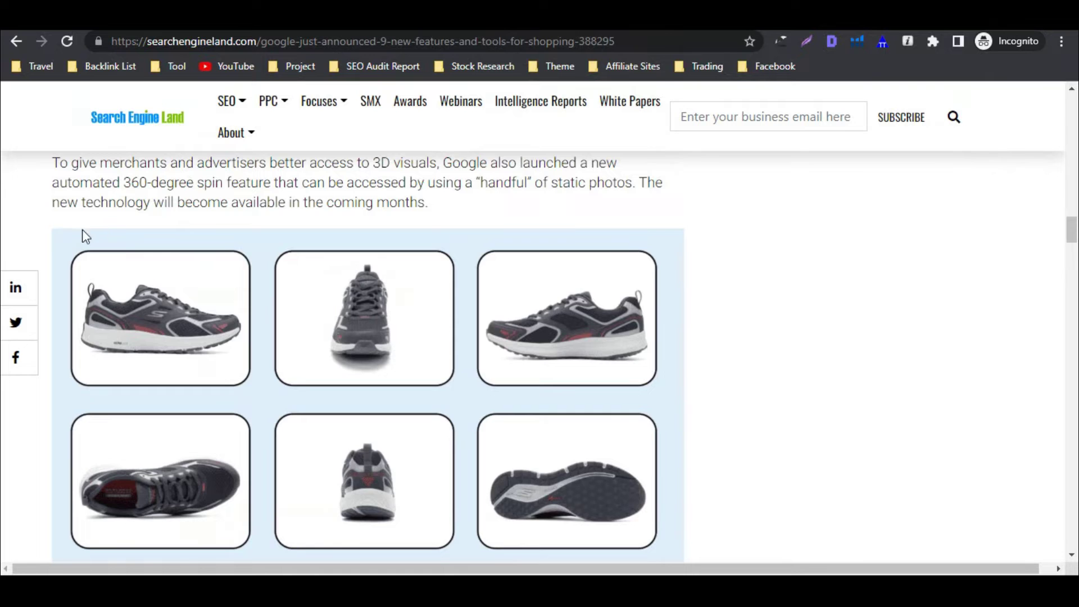
Check the dimensions and file size of the shoe image in the Search Engine Land shopping features article, using View Info.
scroll(60, 254, "up", 3)
scroll(62, 309, "down", 5)
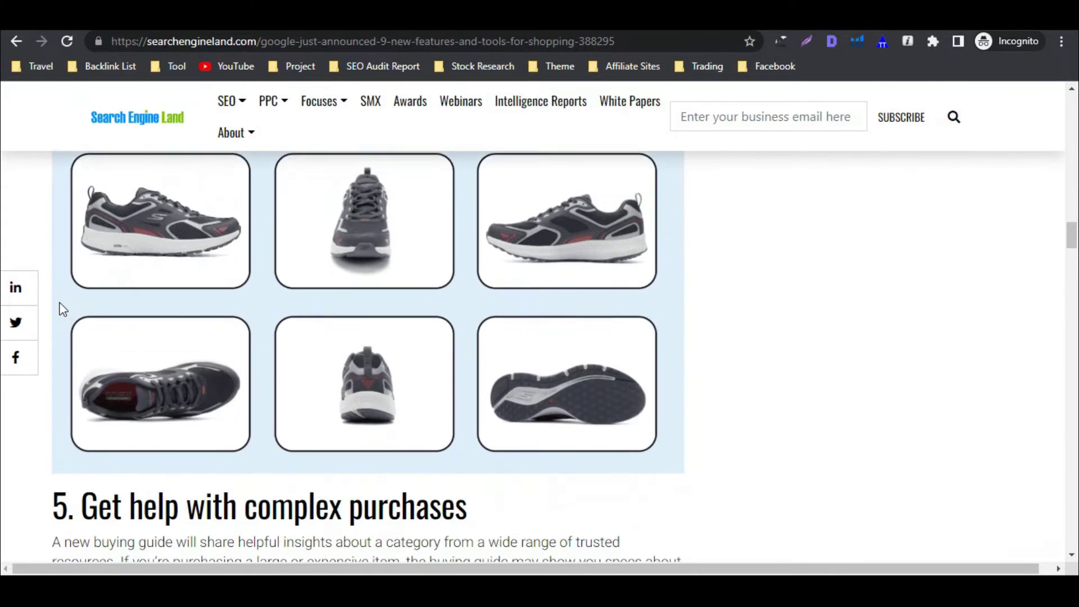
scroll(62, 308, "up", 3)
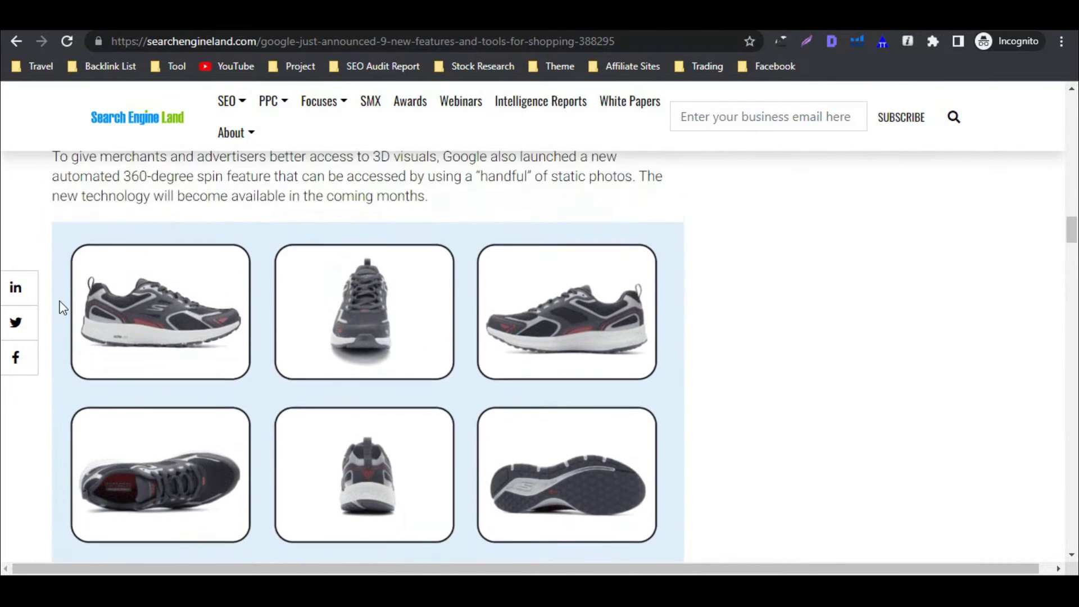
scroll(59, 300, "up", 3)
scroll(60, 302, "down", 4)
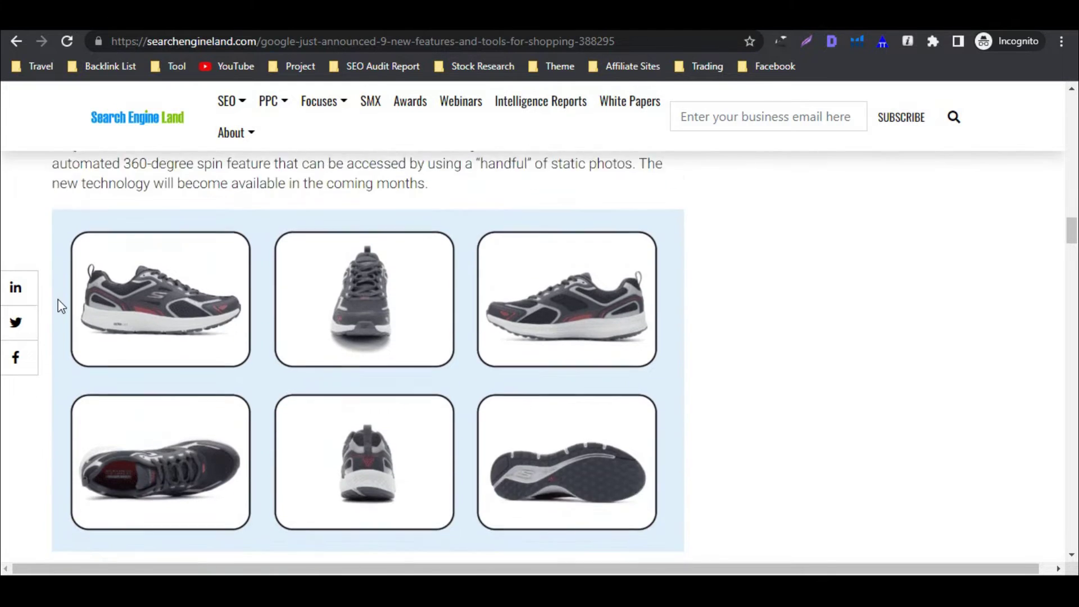
scroll(59, 305, "down", 1)
scroll(59, 304, "up", 1)
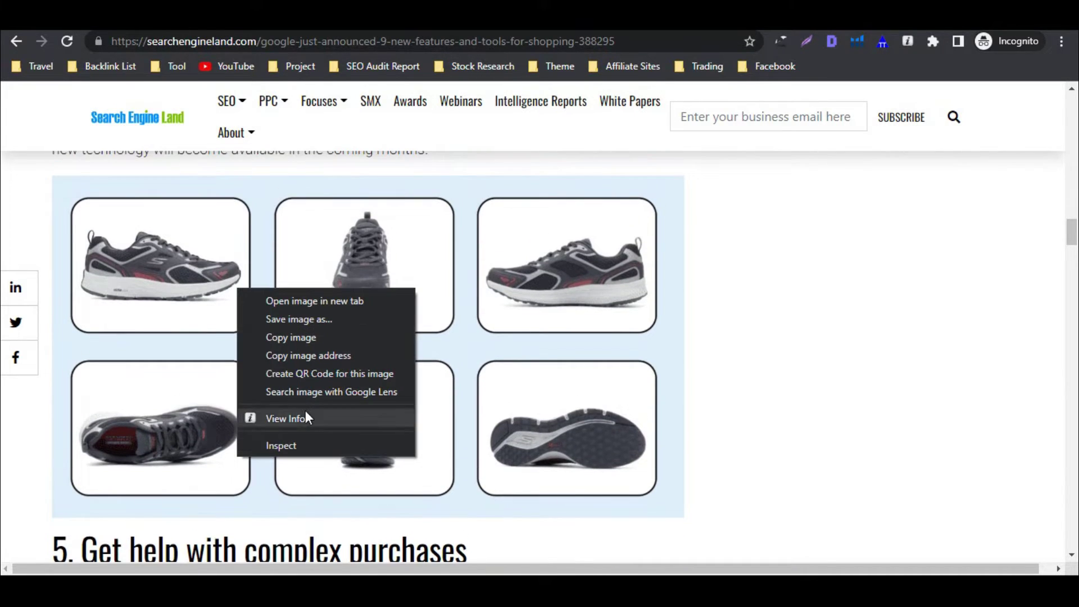
left_click(305, 410)
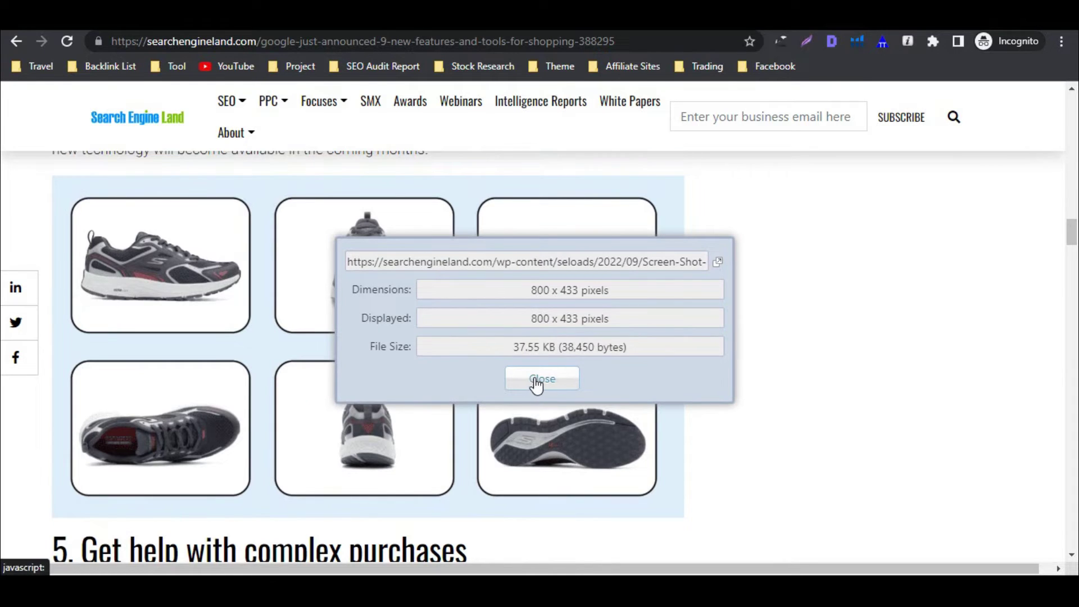
left_click(540, 379)
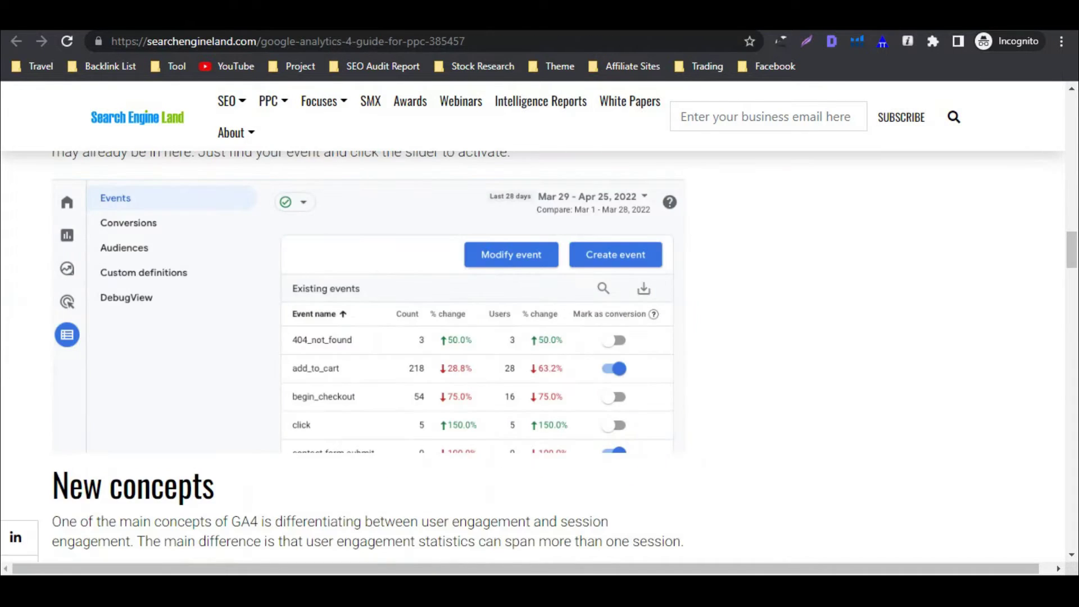
Check the dimensions and file size of the Events screenshot in the Google Analytics 4 guide for PPC article.
right_click(224, 253)
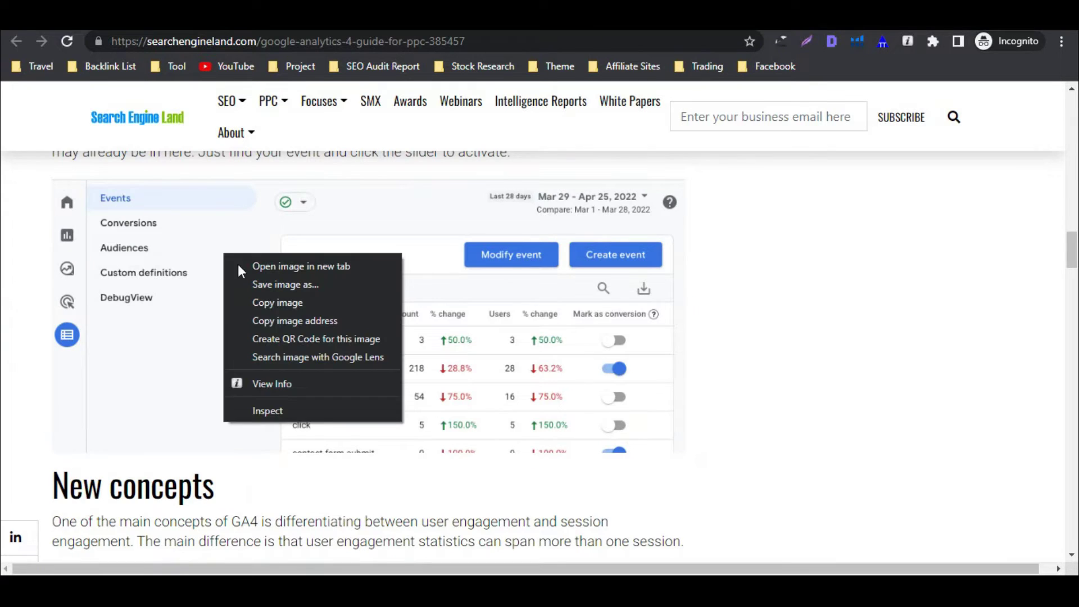
left_click(296, 383)
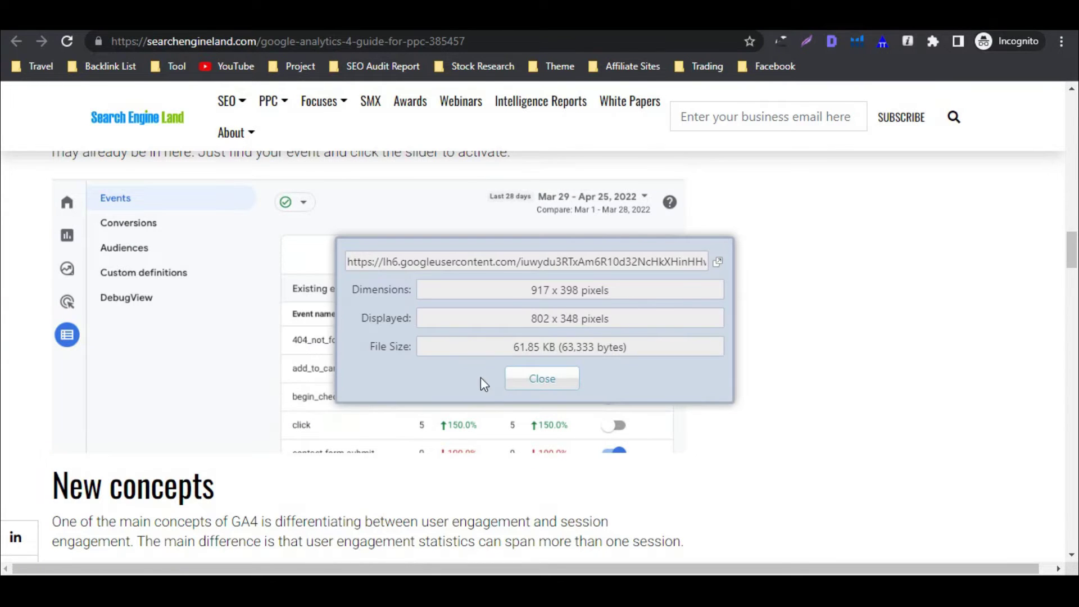
left_click(542, 378)
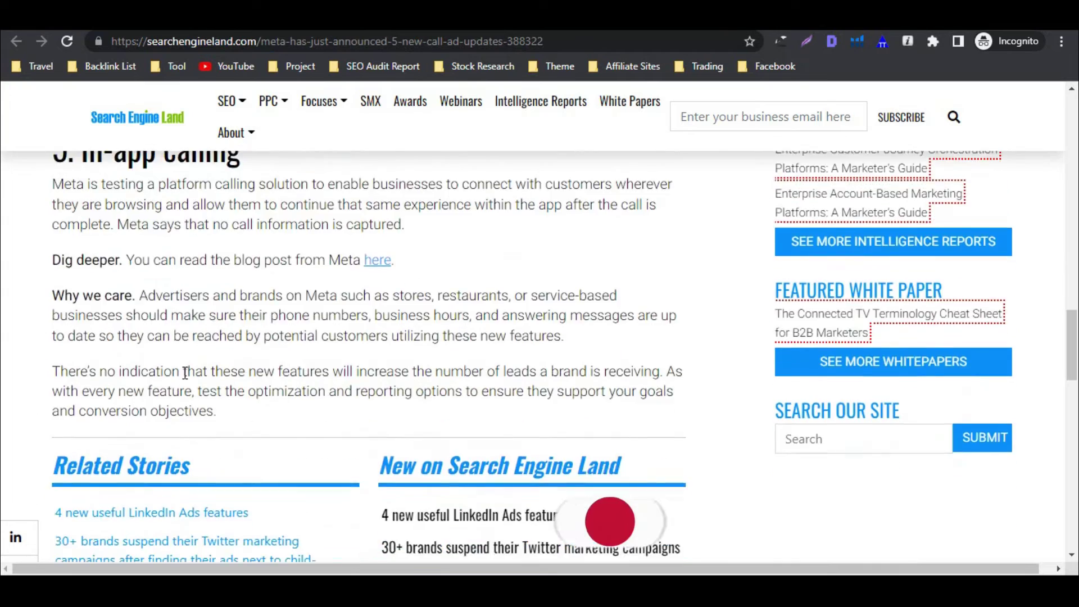
Find the three-phone call ads image in the Meta call ad updates article and view its dimensions and file size.
scroll(185, 373, "up", 12)
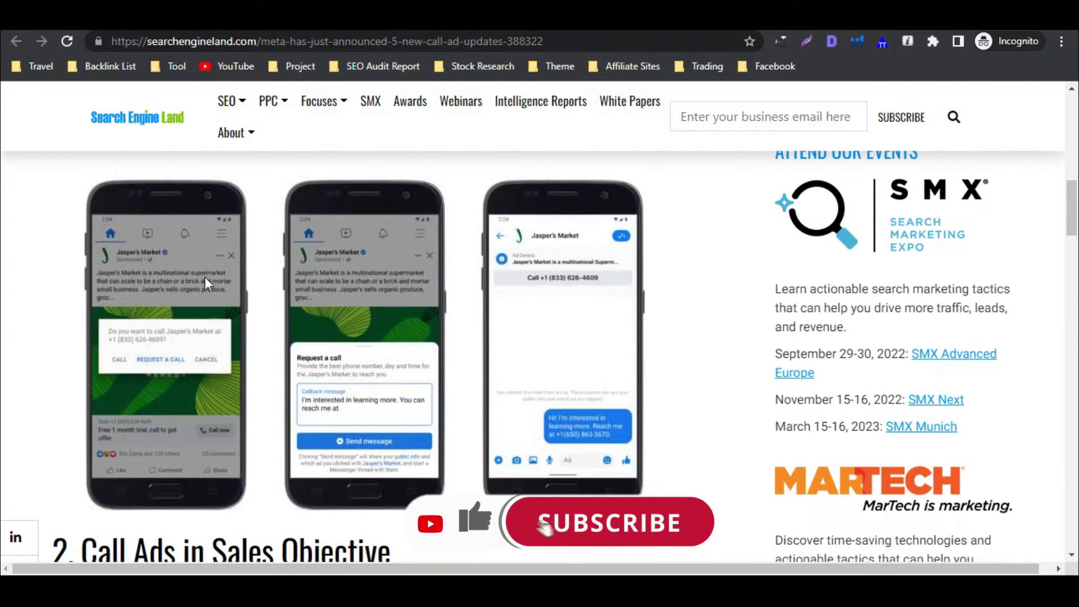
right_click(308, 369)
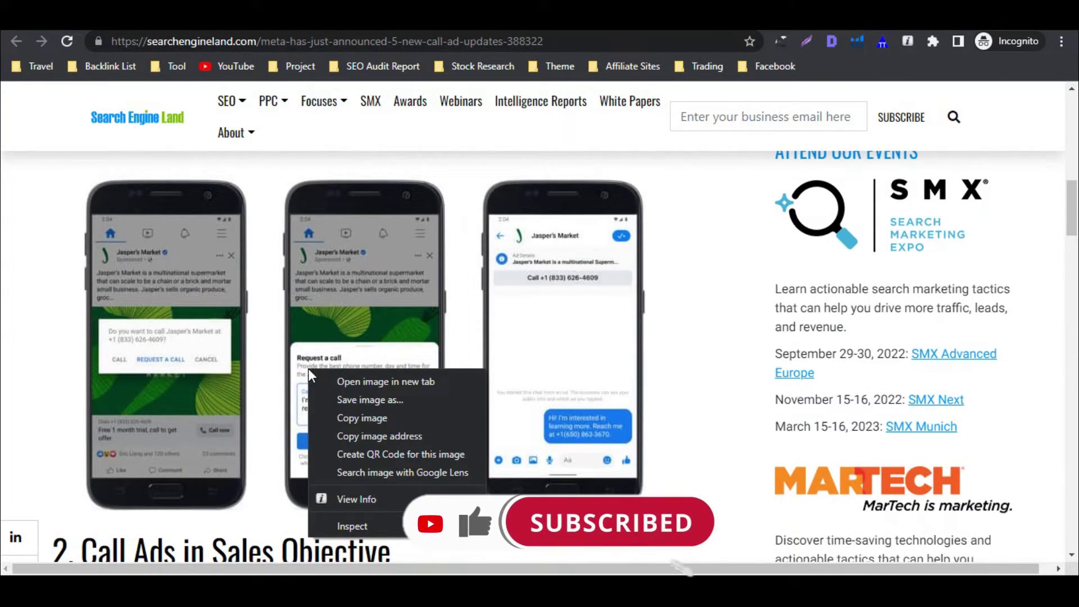
left_click(383, 500)
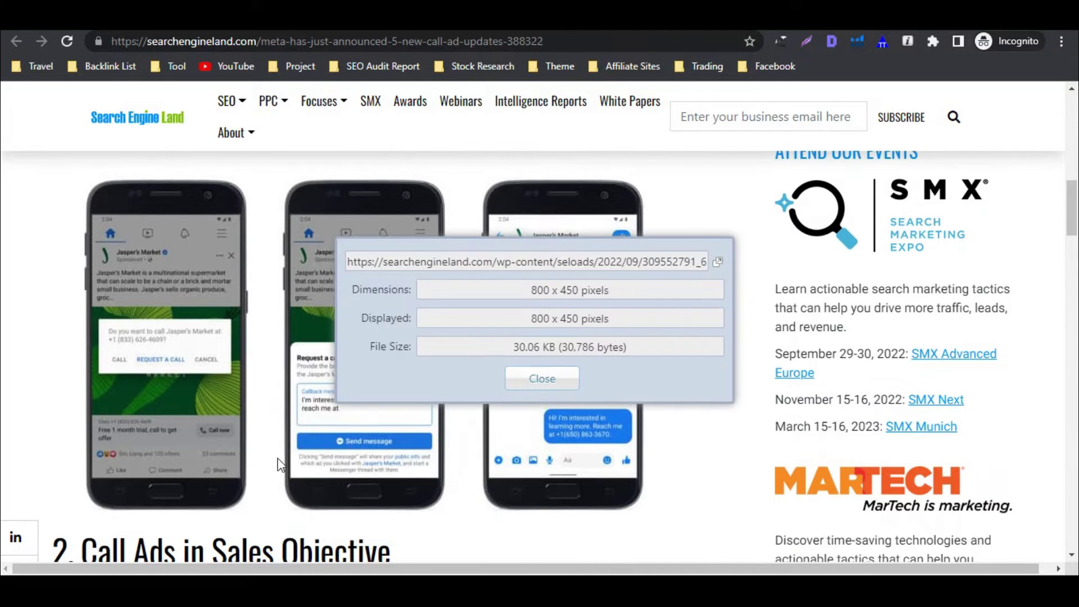
left_click(535, 378)
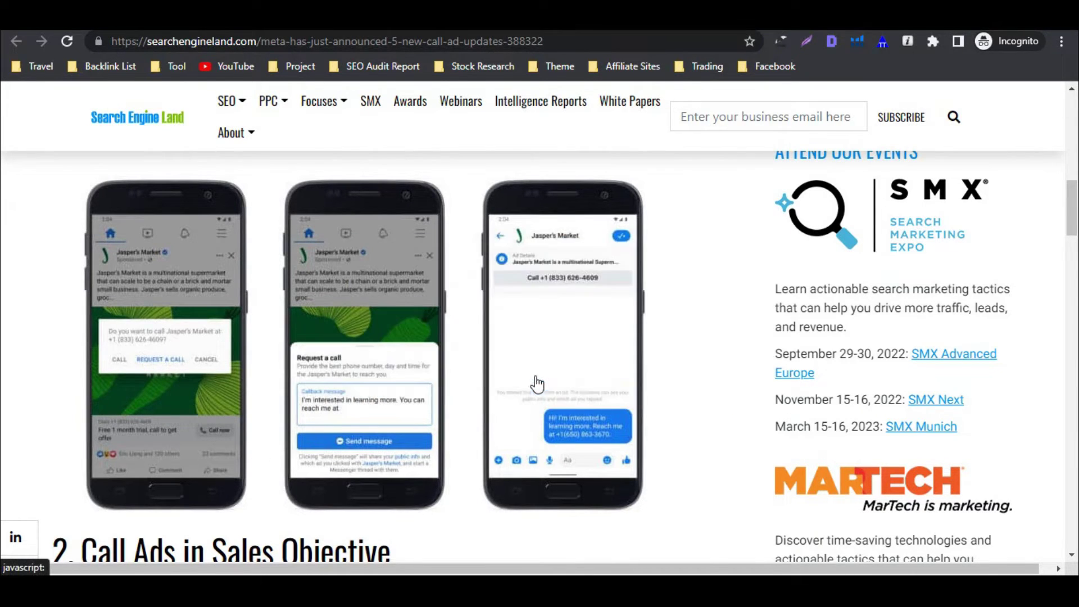
Review the info of the three-phone image above the "Call Ads in Sales Objective" heading once more.
scroll(128, 402, "up", 3)
scroll(128, 402, "down", 5)
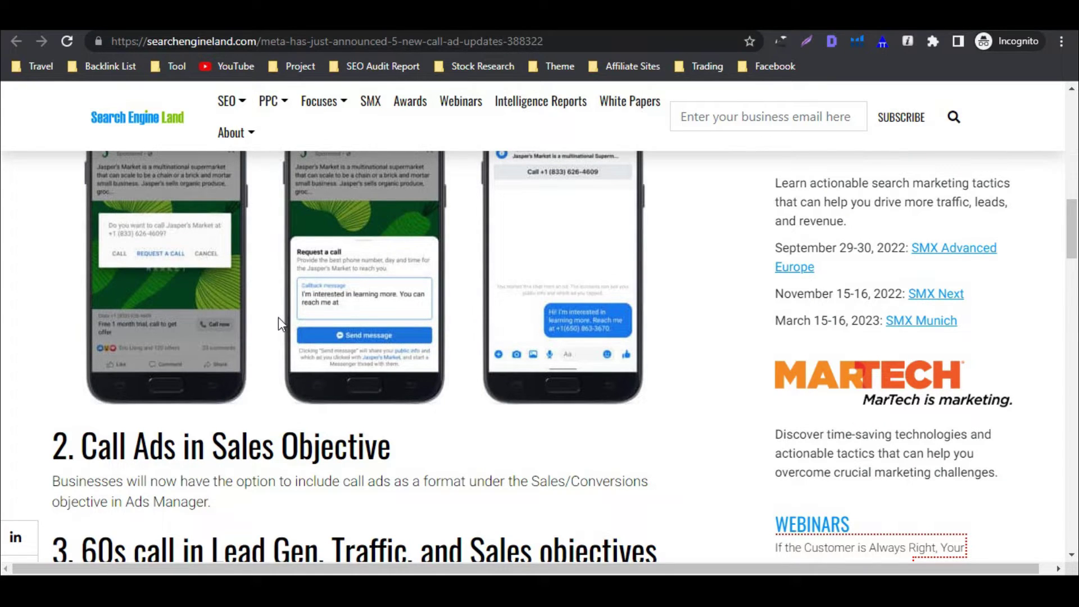
right_click(237, 244)
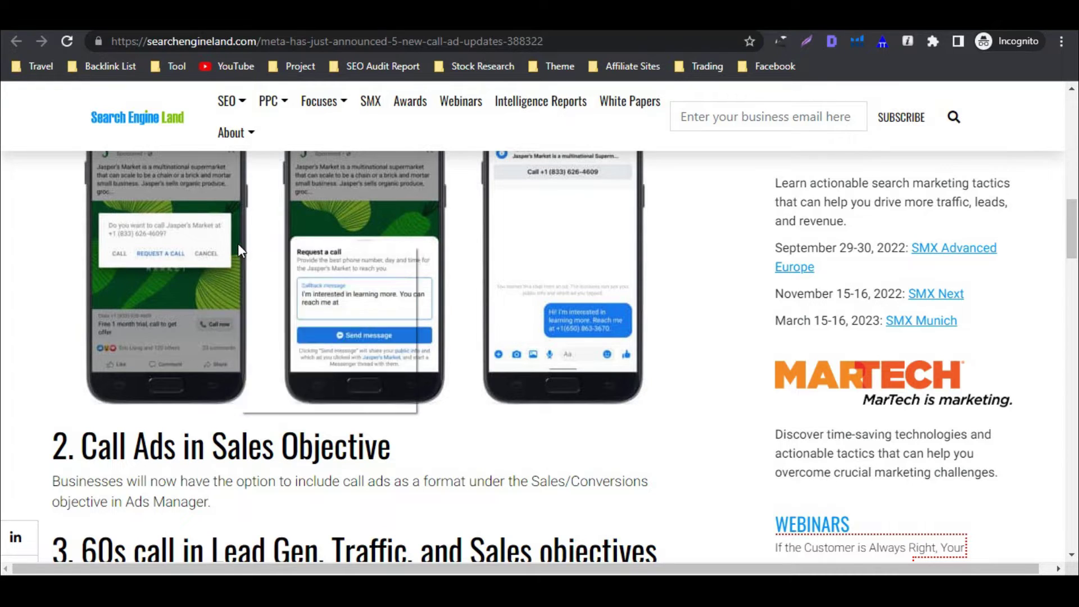
left_click(313, 371)
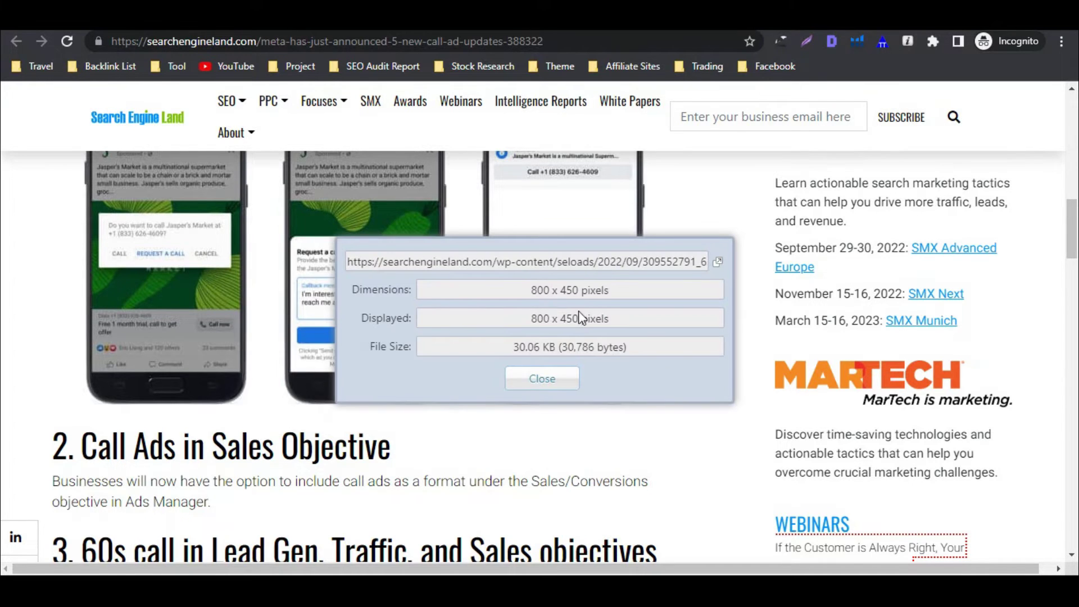
left_click(522, 385)
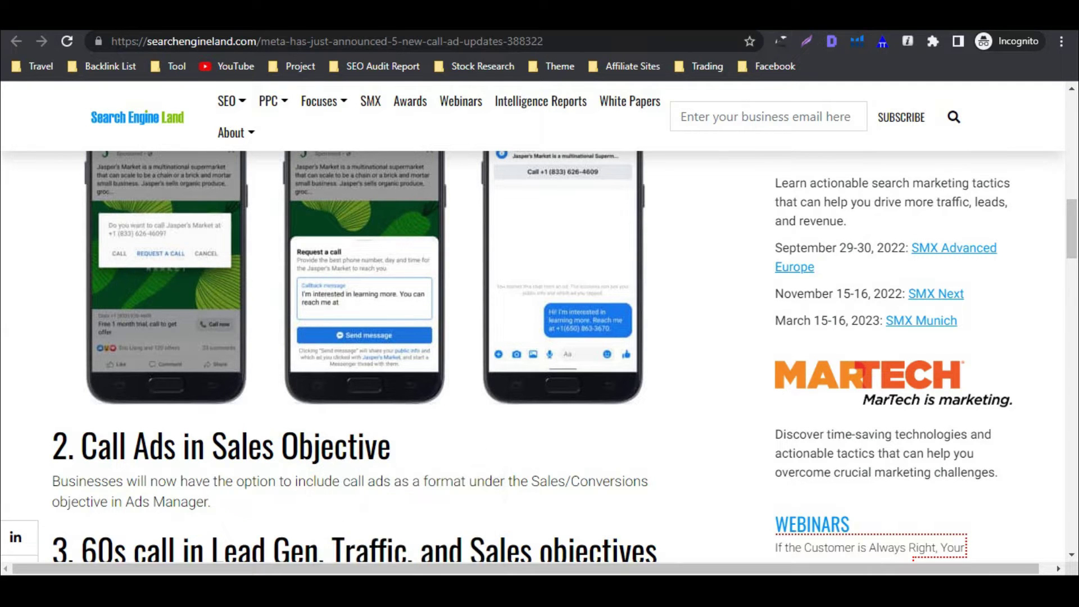
Switch to Pexels and browse the photo results for "time travel".
key("ctrl+t")
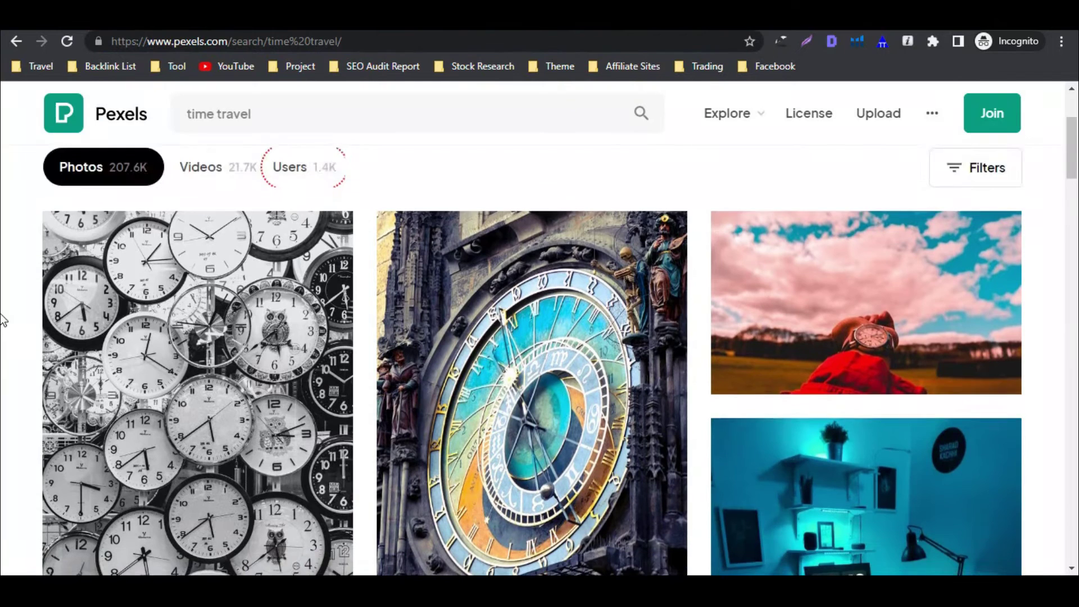
scroll(4, 321, "down", 2)
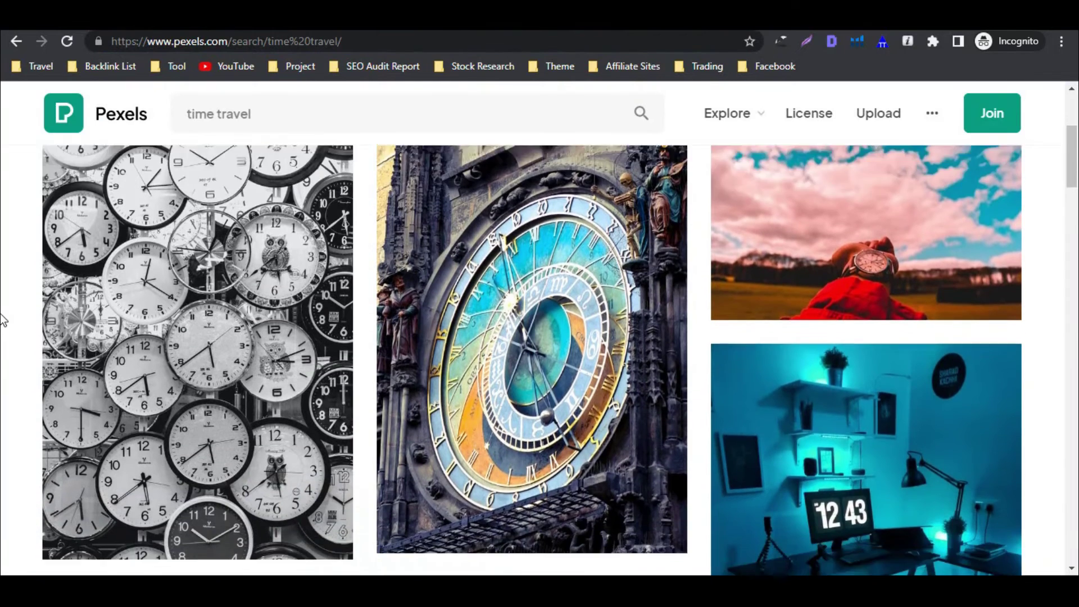
scroll(4, 320, "down", 5)
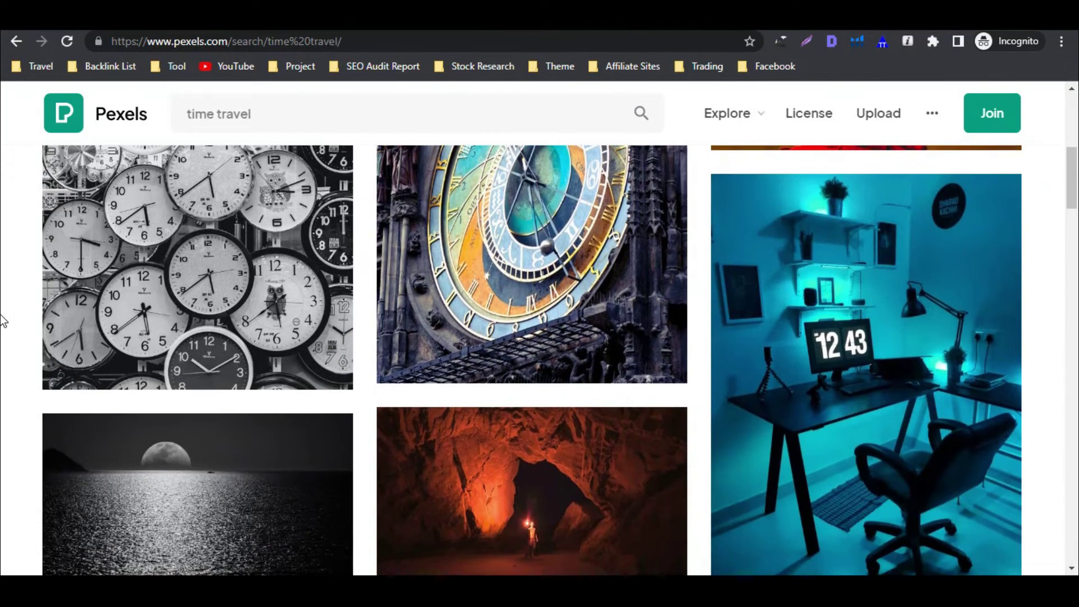
scroll(4, 320, "down", 2)
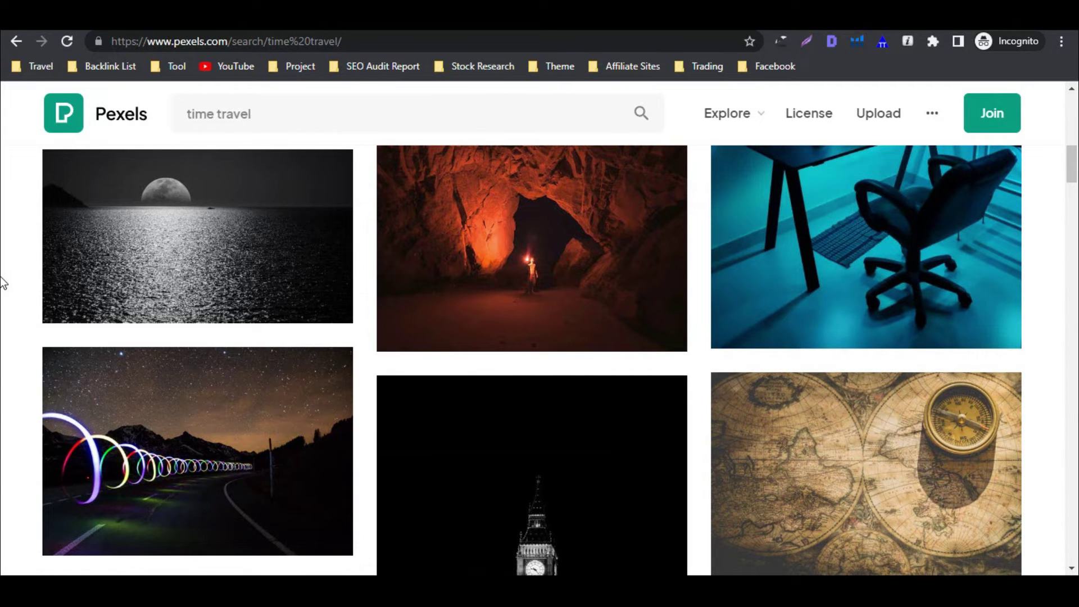
scroll(18, 305, "up", 5)
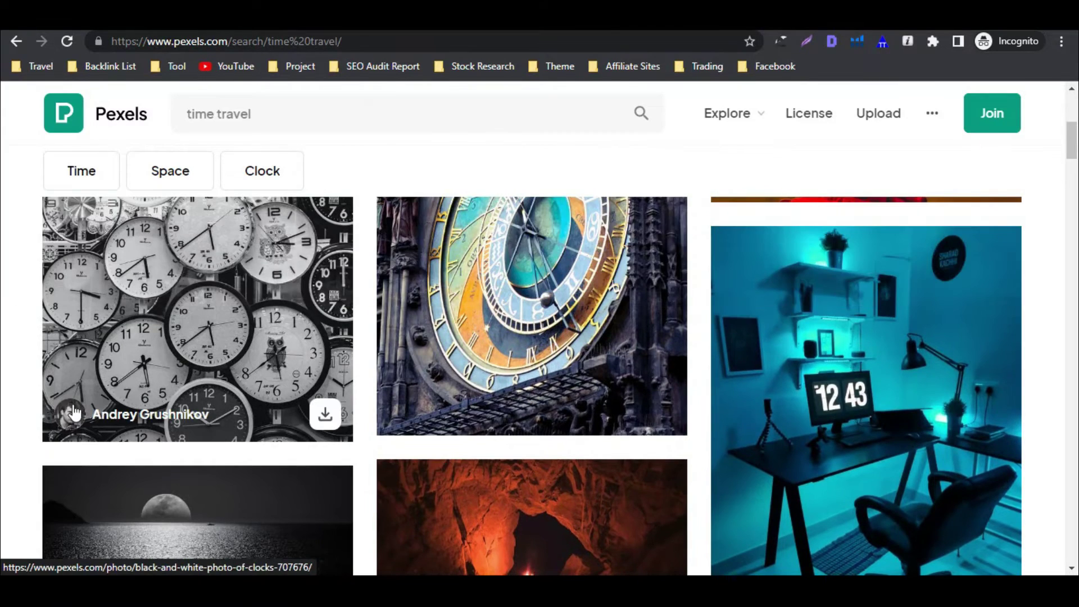
scroll(73, 418, "down", 3)
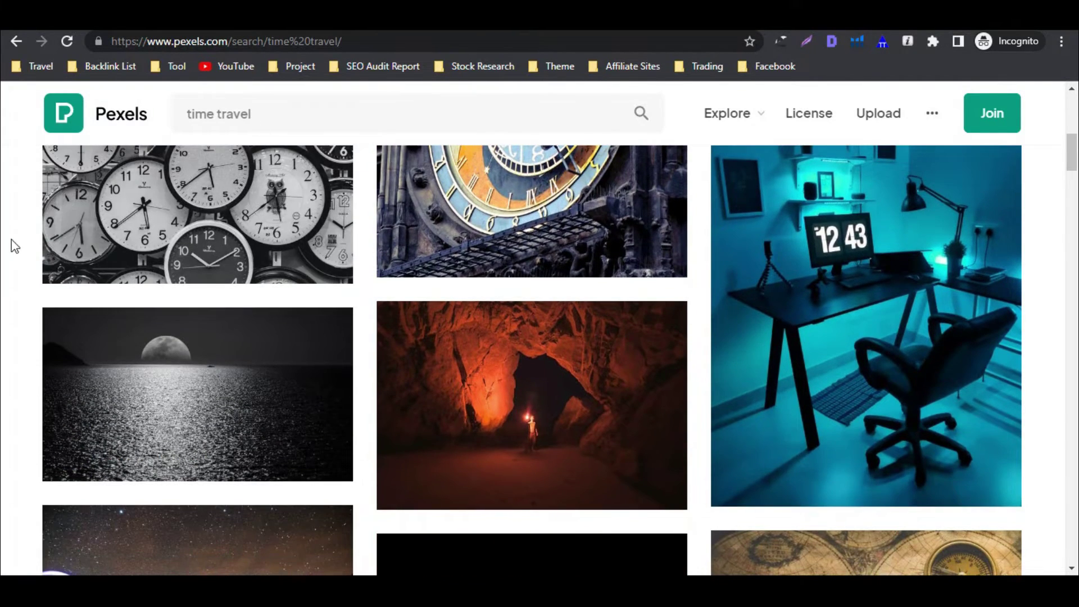
scroll(5, 317, "up", 3)
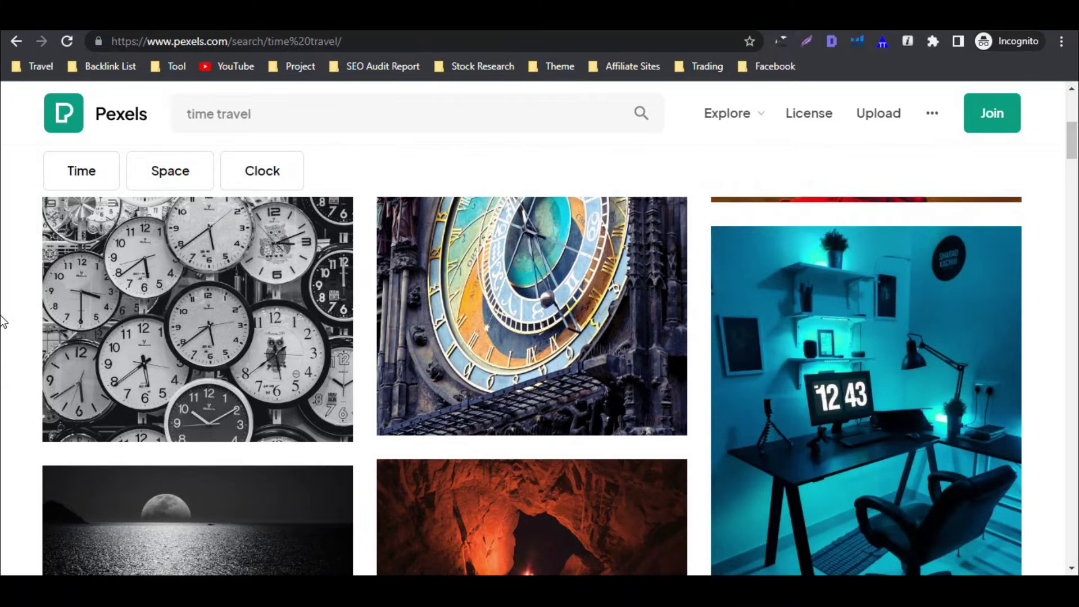
scroll(3, 321, "down", 10)
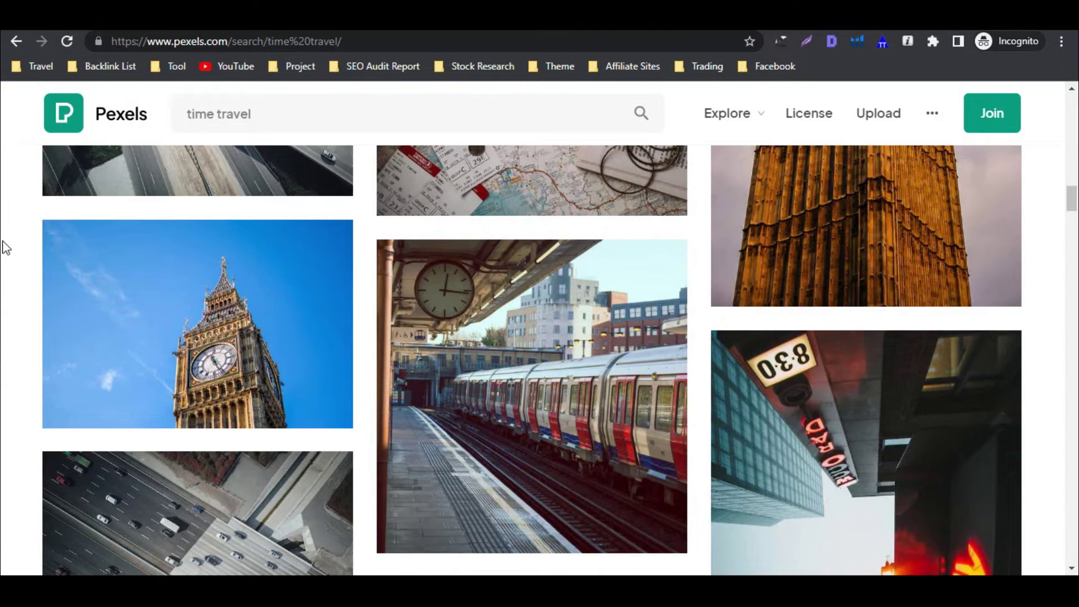
scroll(240, 333, "down", 3)
scroll(5, 349, "down", 6)
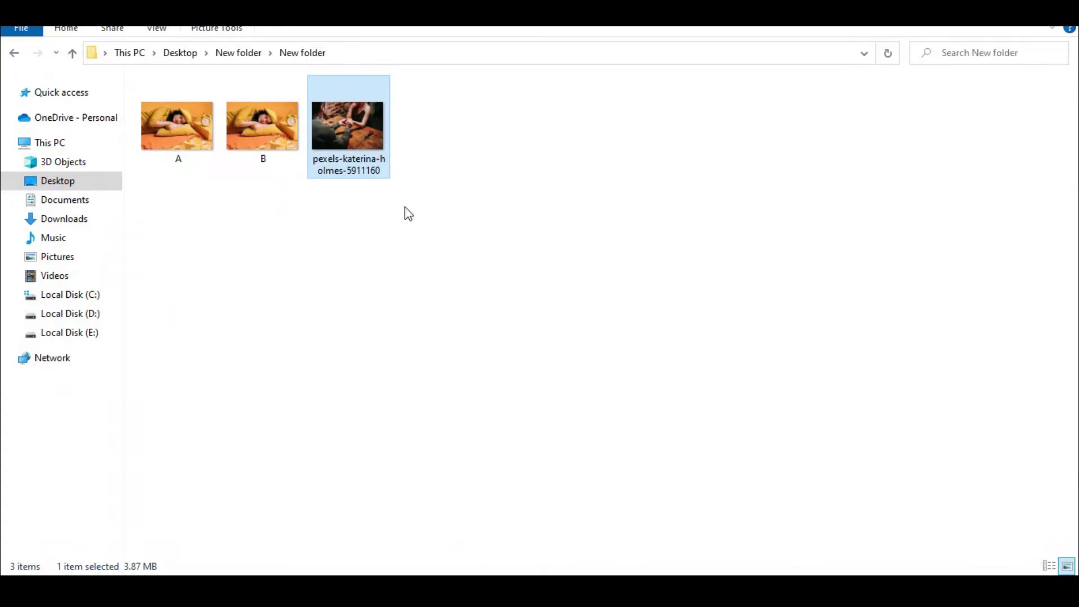
Switch to File Explorer and check the file size of image A in its properties.
left_click(356, 241)
left_click(179, 146)
left_click(268, 155)
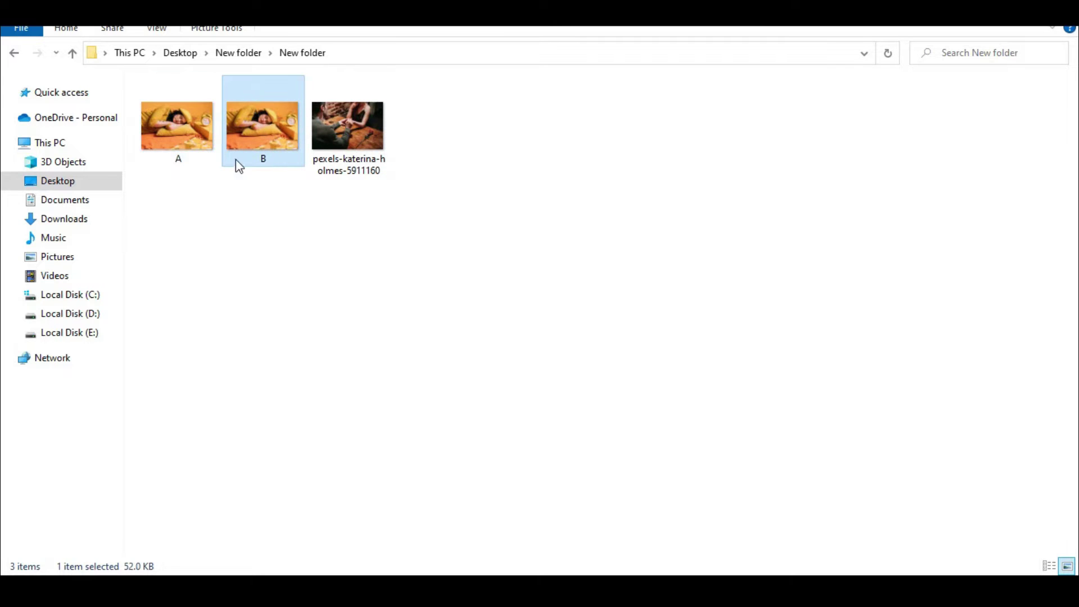
left_click(172, 147)
right_click(171, 144)
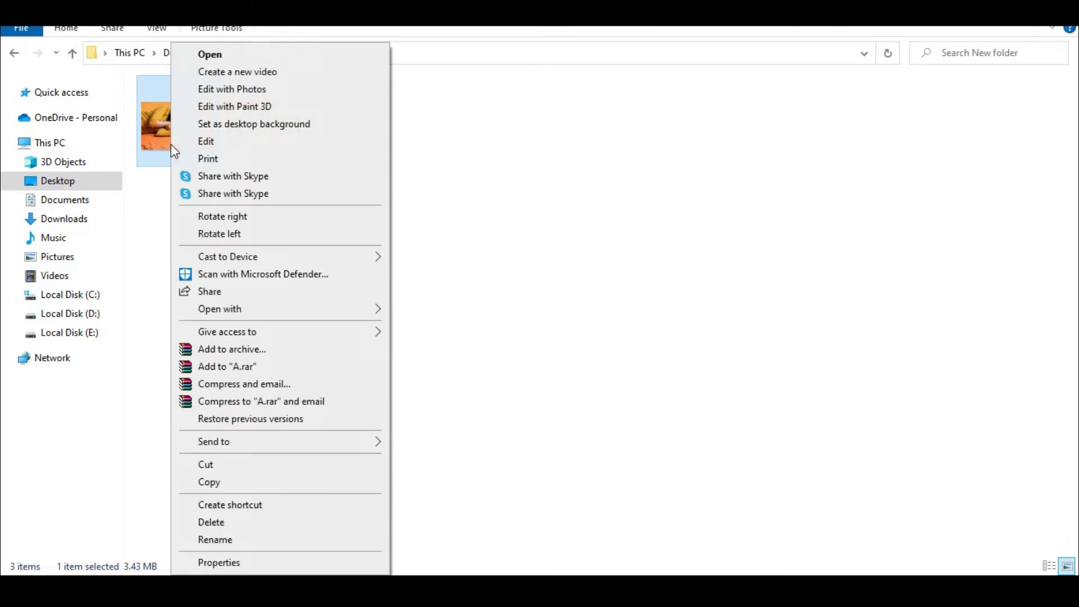
left_click(227, 563)
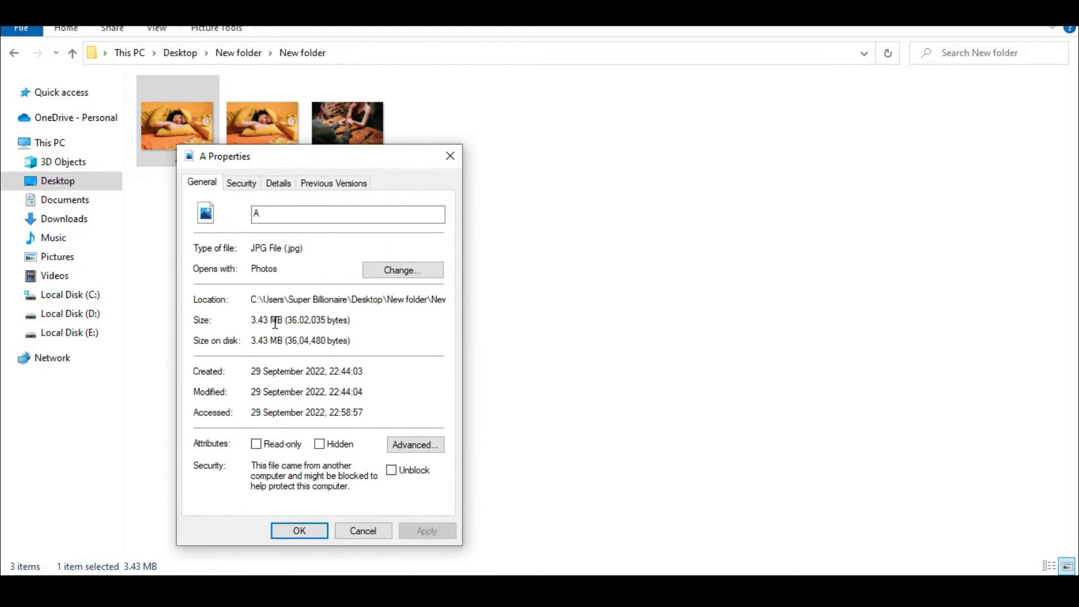
left_click_drag(286, 322, 250, 322)
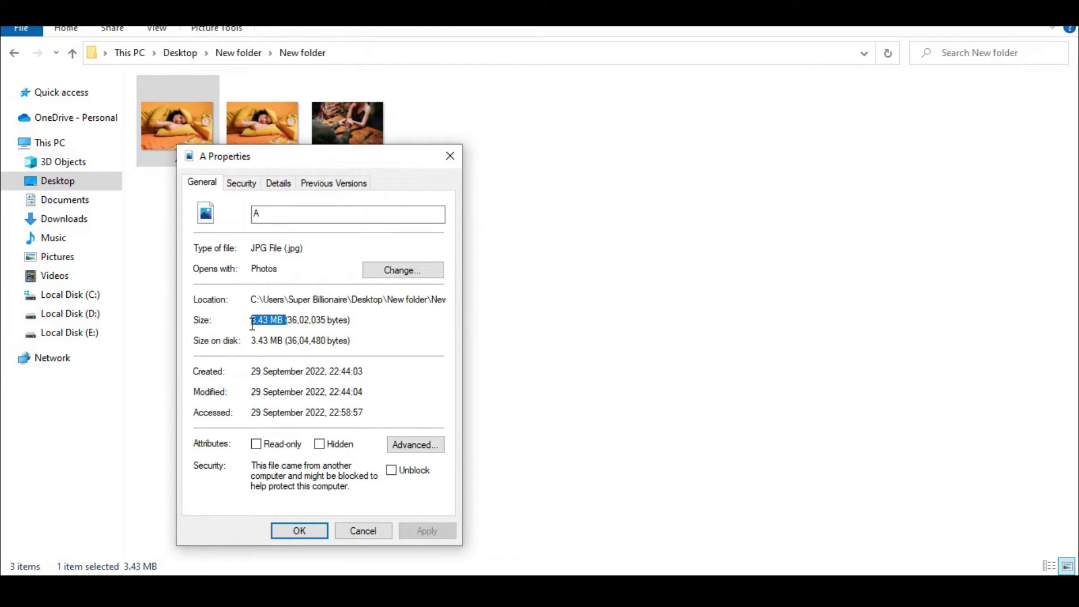
left_click(450, 155)
Check the file size of image B in its properties.
left_click(282, 144)
right_click(282, 144)
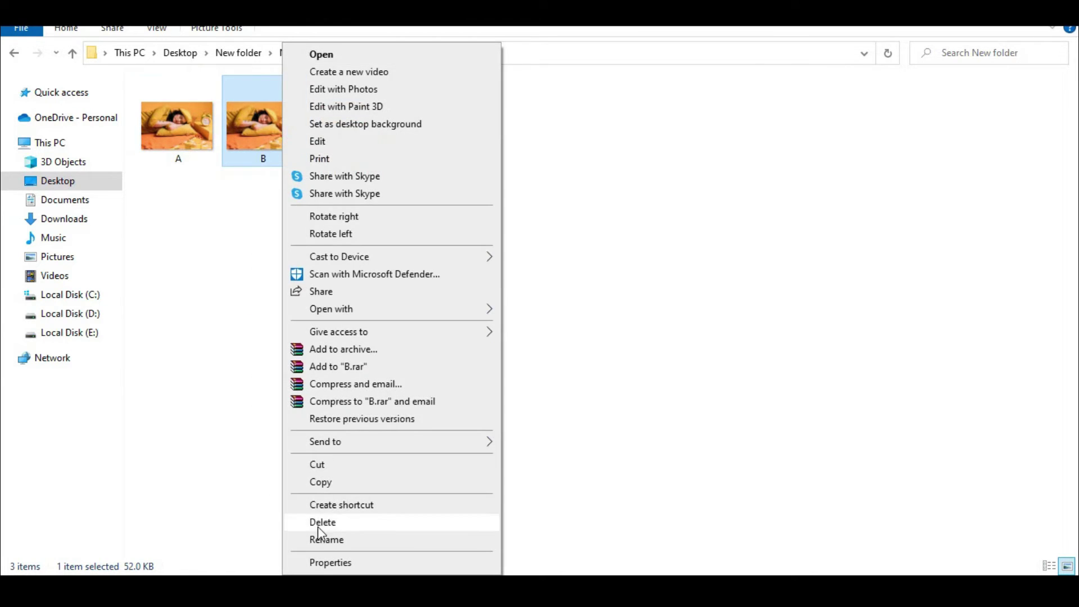
left_click(326, 562)
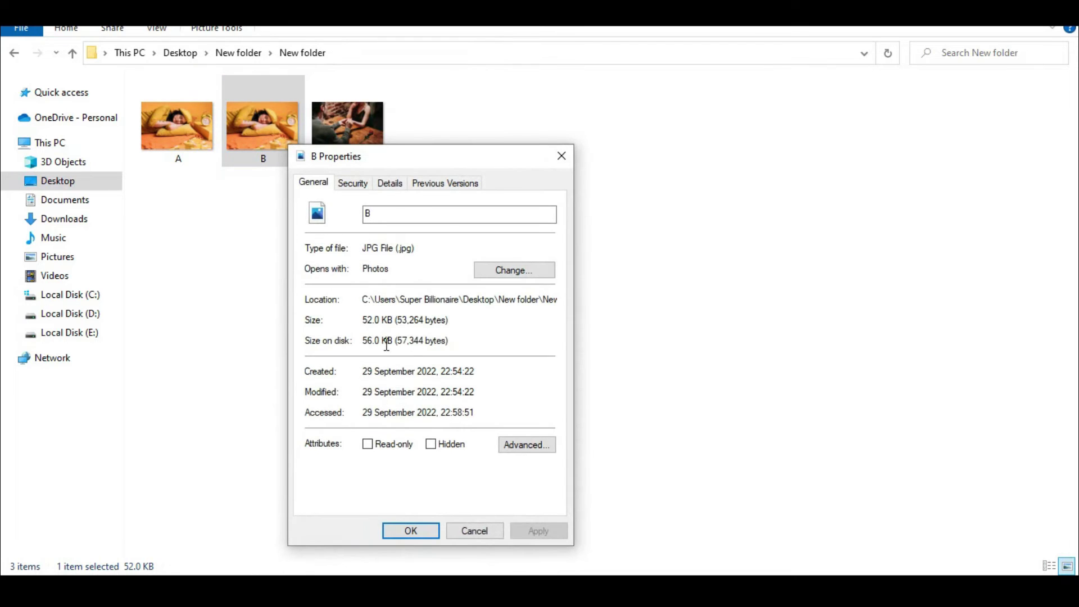
left_click_drag(392, 321, 367, 322)
key("Escape")
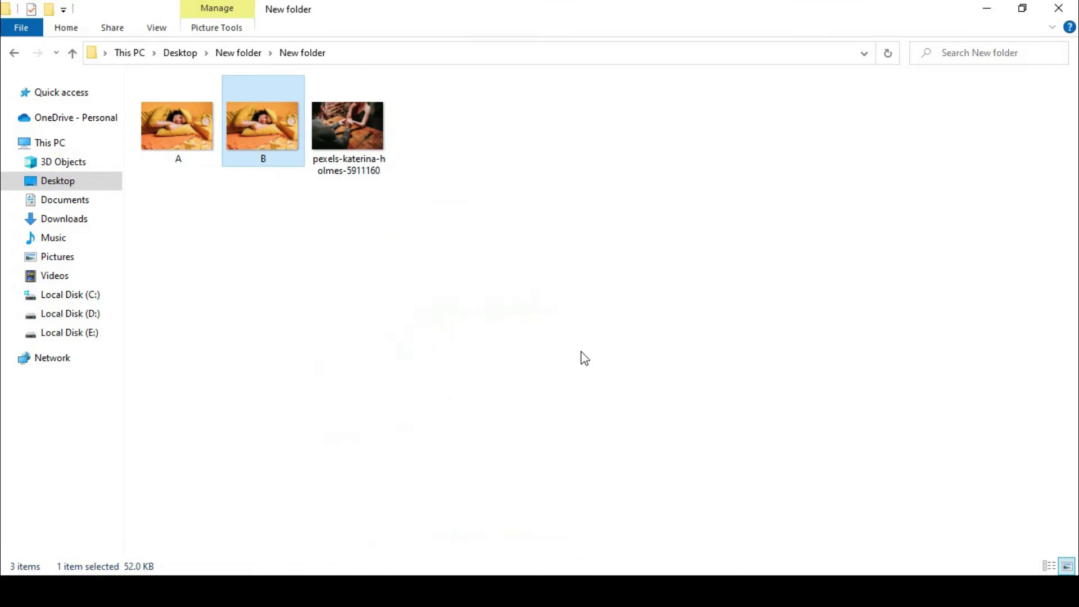
View A.jpg and B.jpg one after the other in Photos to compare their visual quality.
left_click(676, 590)
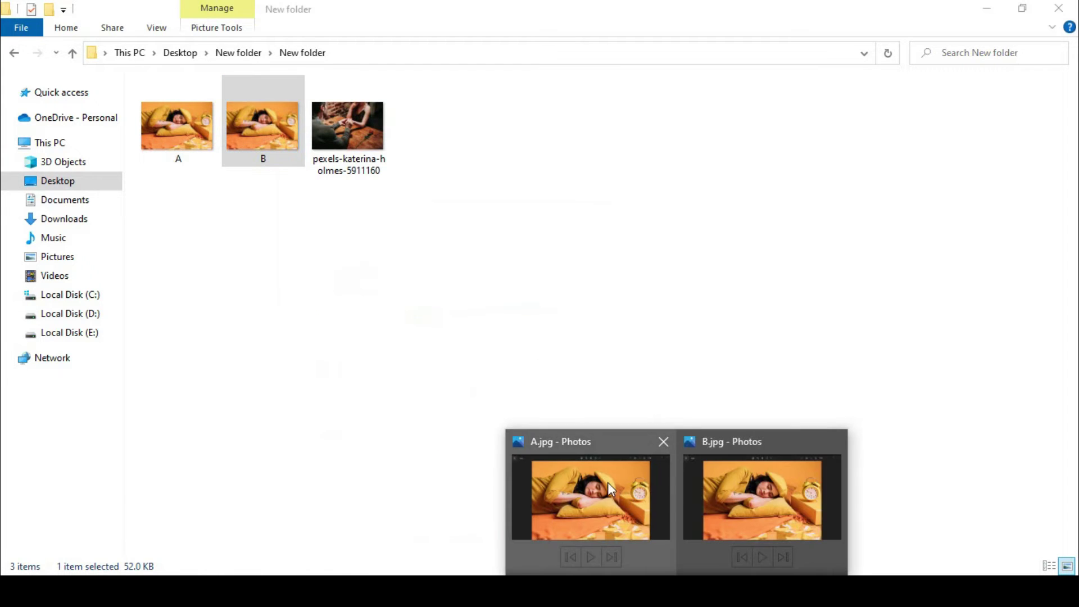
left_click(587, 482)
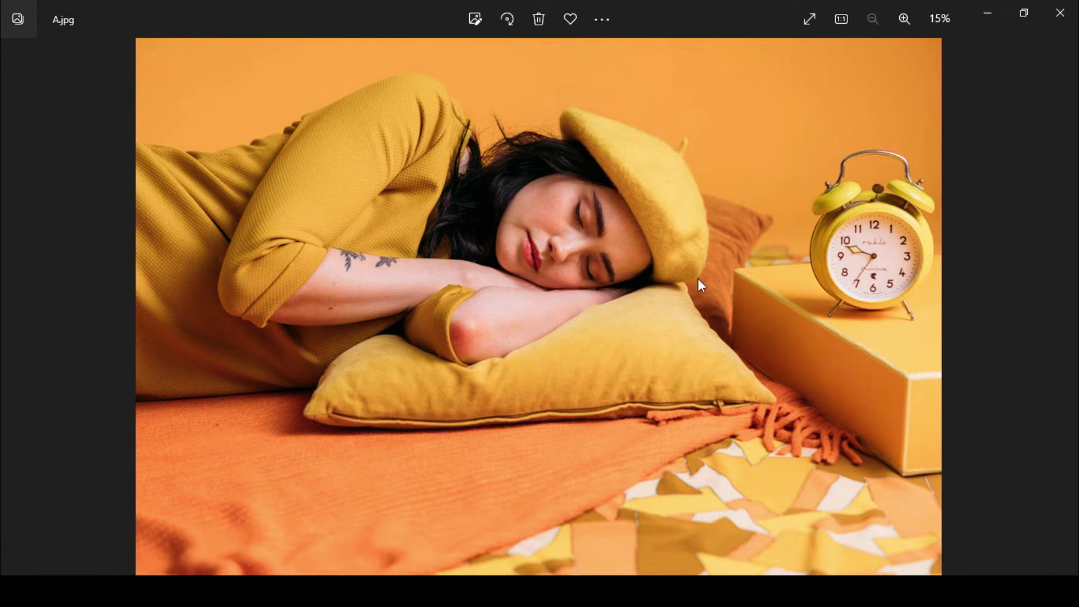
left_click(743, 492)
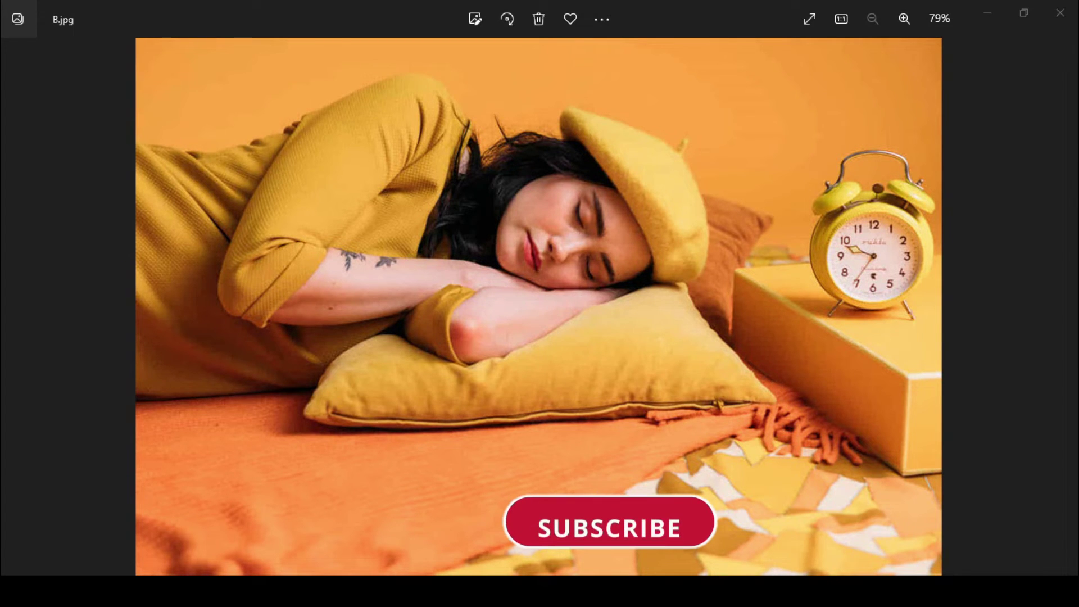
mouse_move(676, 592)
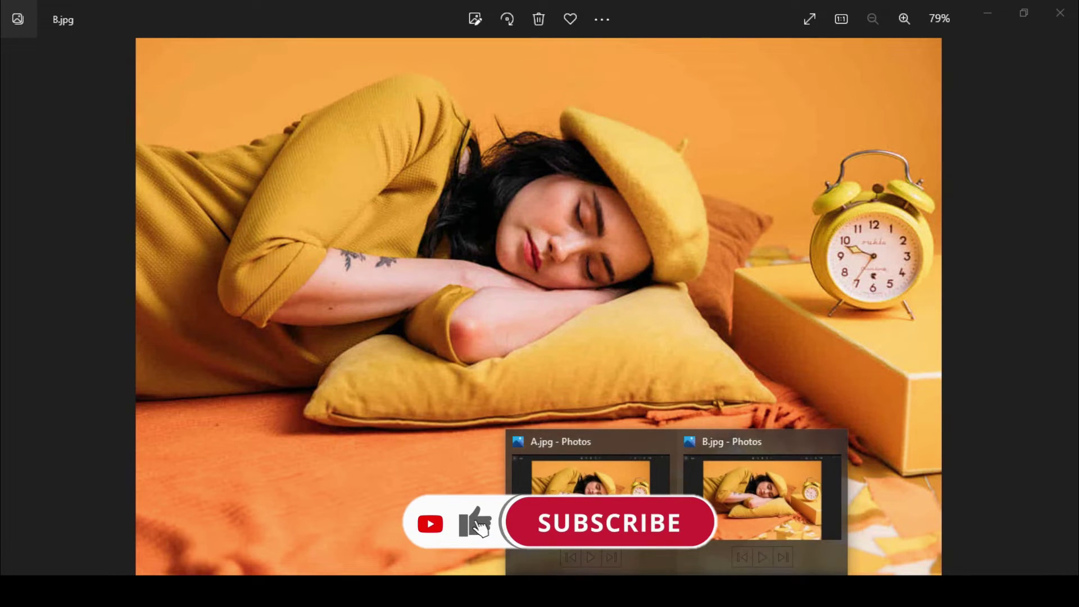
Return to the image folder and compare the file sizes of A and B by selecting each, ending with both selected.
left_click(395, 592)
left_click(237, 234)
left_click(187, 147)
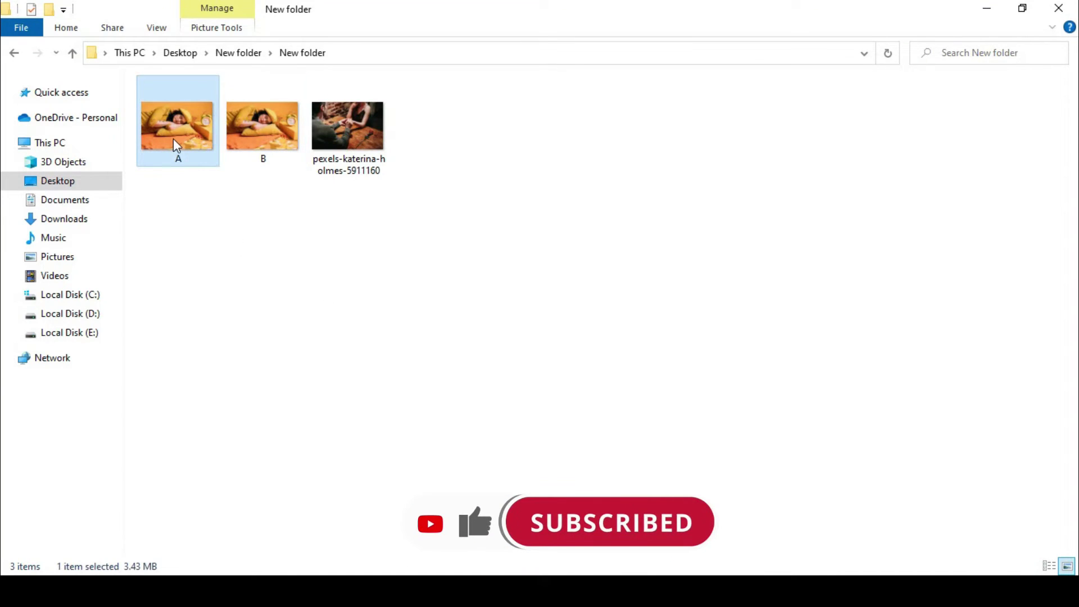
left_click(275, 143)
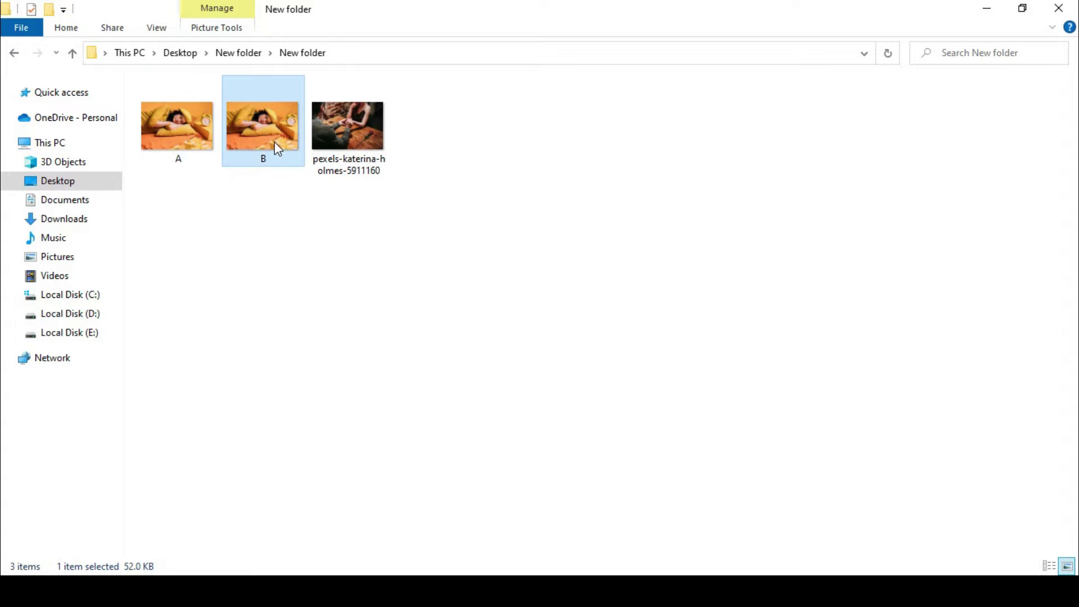
left_click(193, 143)
left_click(211, 227)
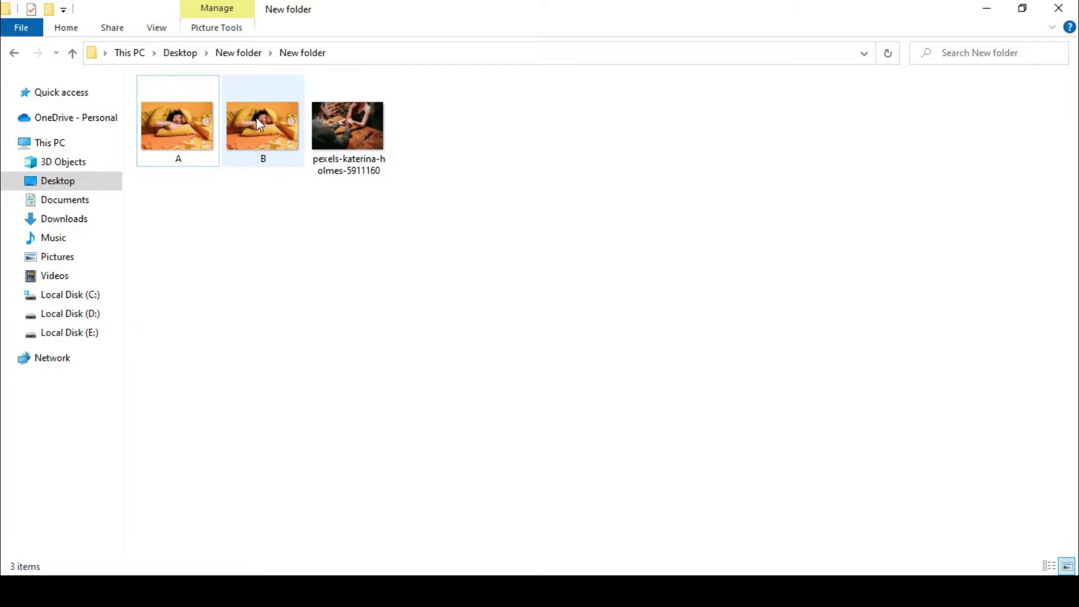
left_click_drag(188, 184, 254, 124)
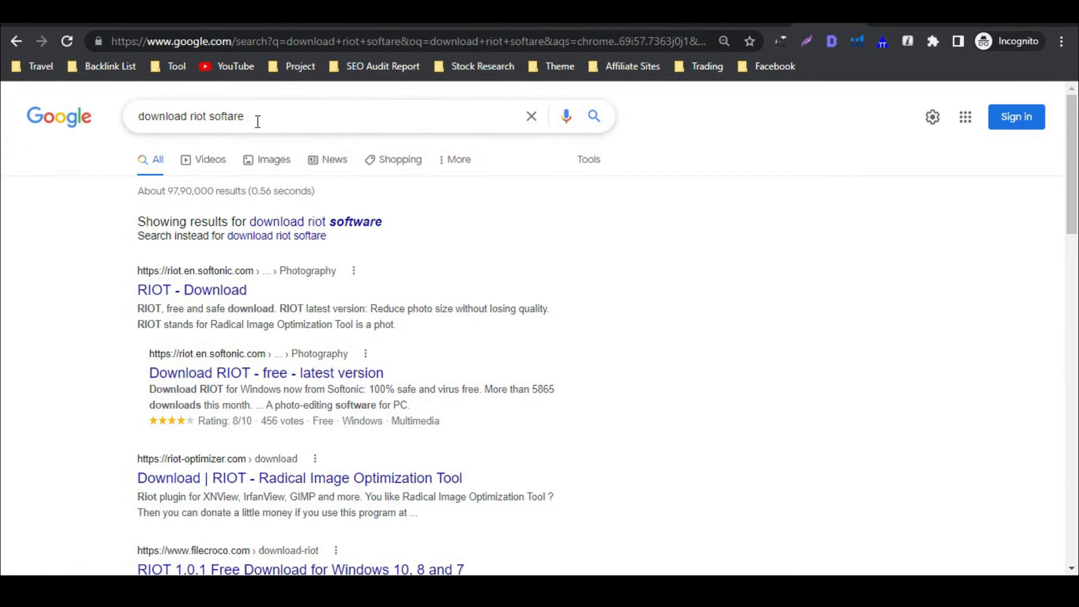
In the Google results for the RIOT software, open the "RIOT - Download" result.
left_click(176, 298)
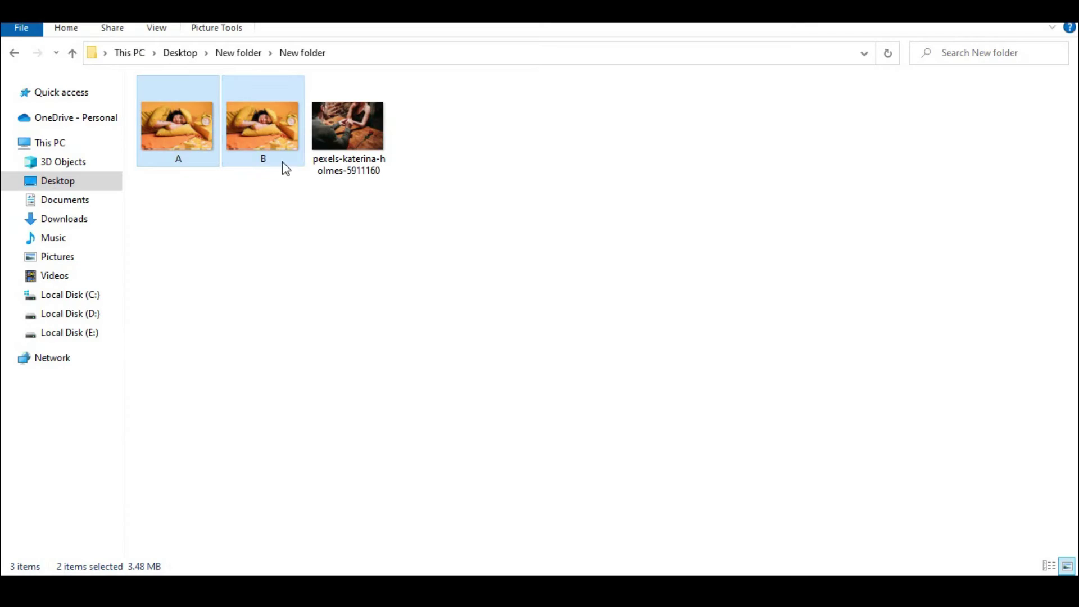
Back in the image folder, check the file size of the Pexels photo of the couple in its properties.
left_click(303, 273)
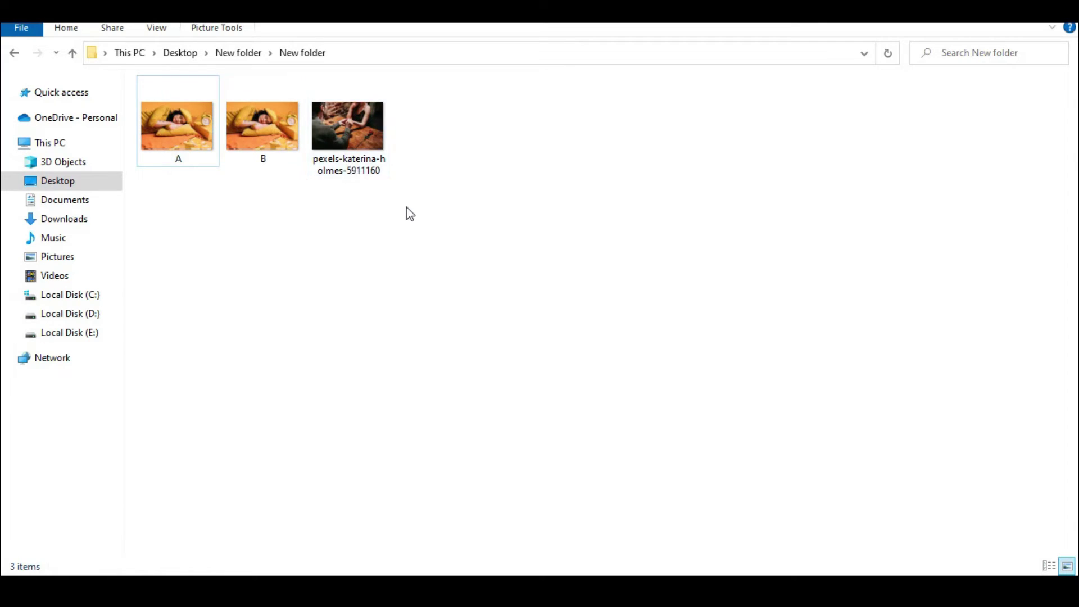
left_click(351, 153)
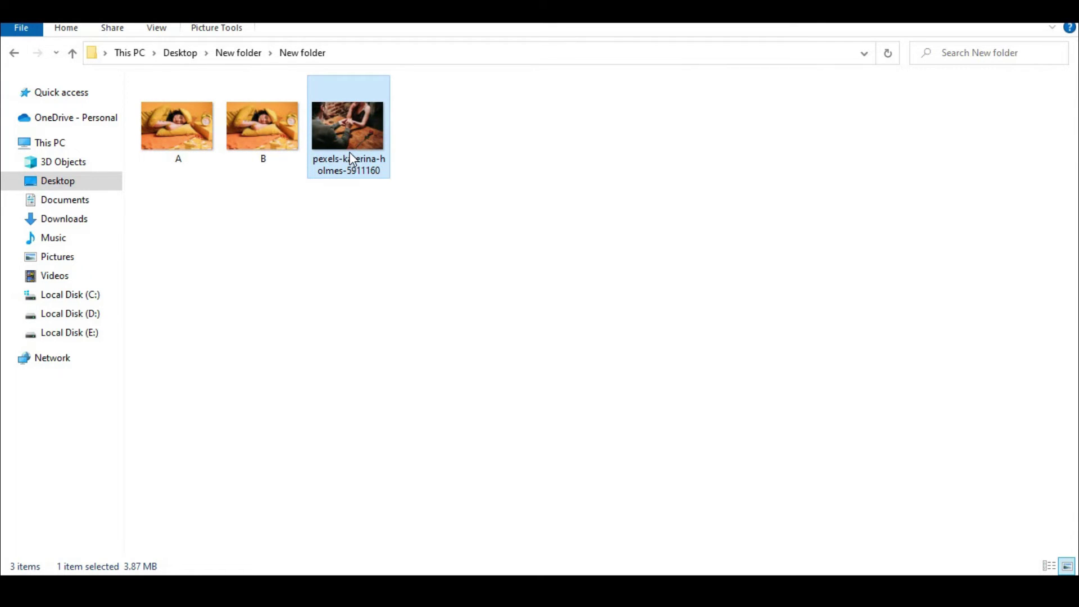
key("alt+Return")
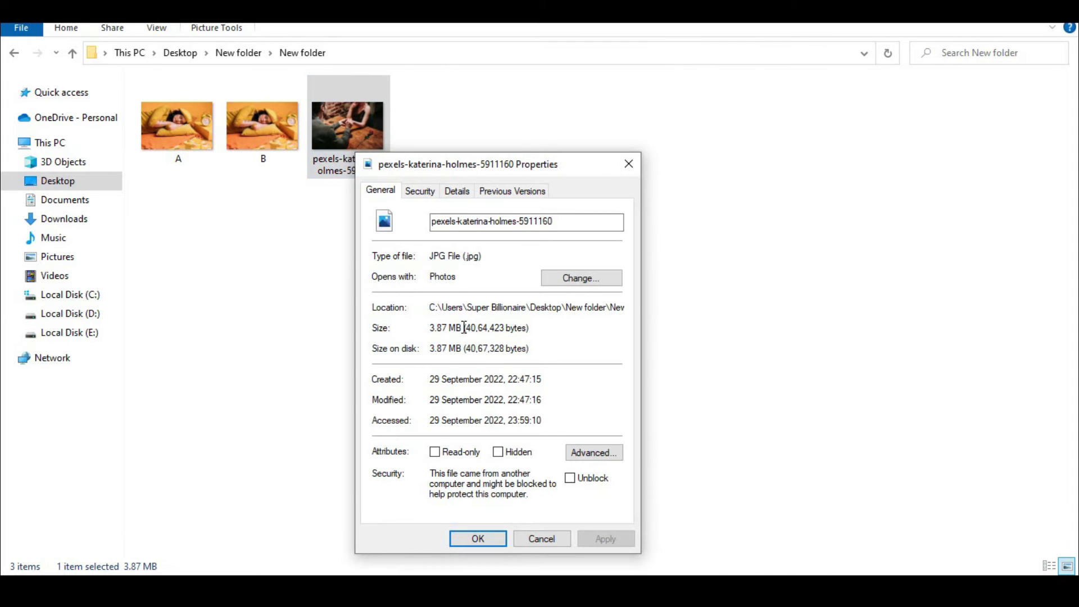
left_click_drag(462, 328, 428, 328)
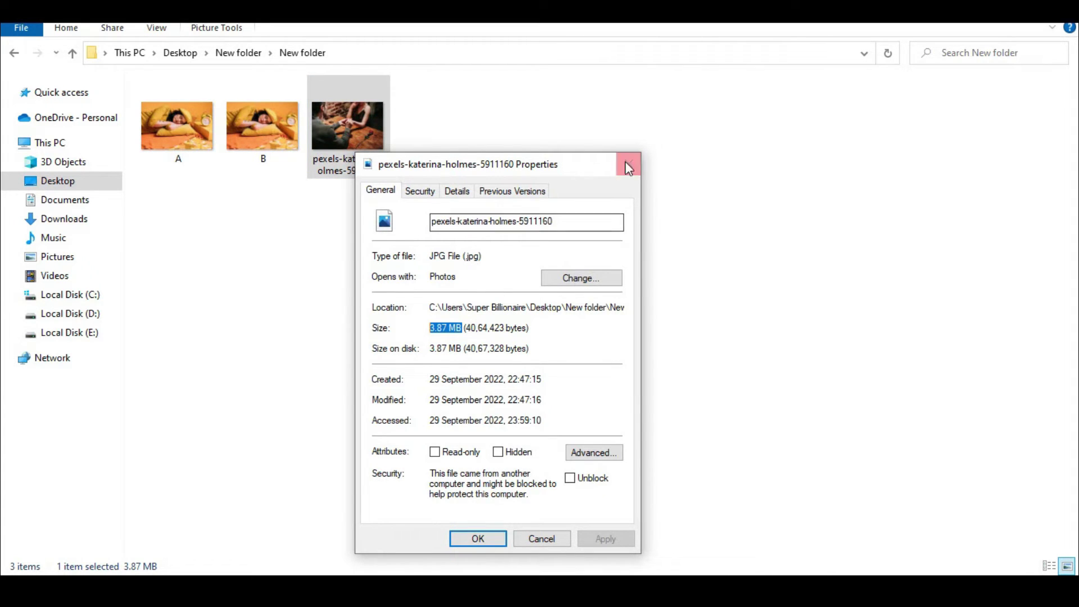
Rename the Pexels photo as "before" and select the renamed file in the folder.
left_click(579, 221)
key("ctrl+a")
type("before")
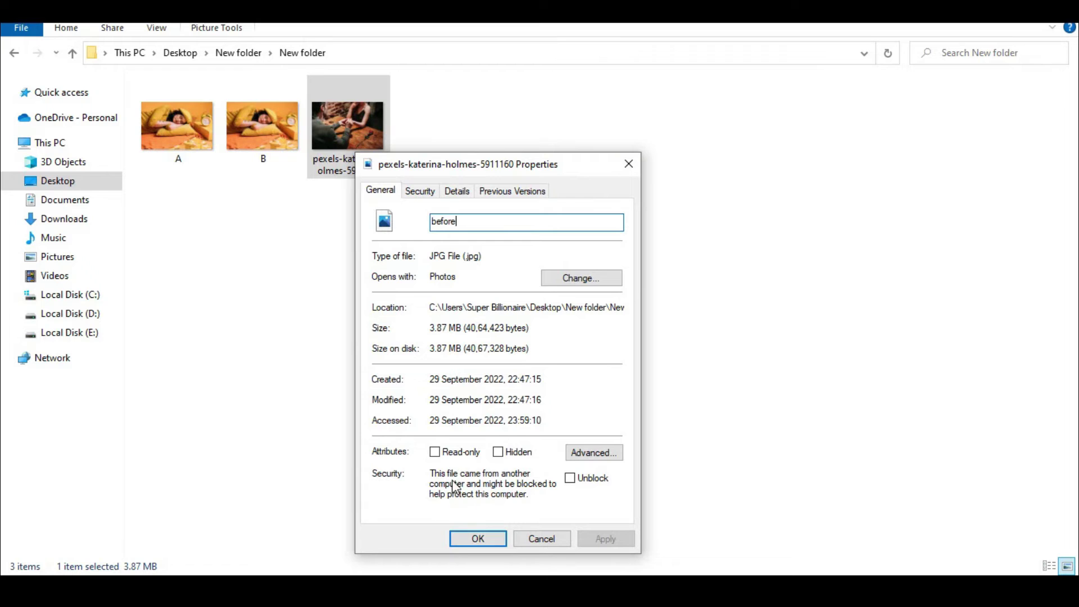
left_click(475, 539)
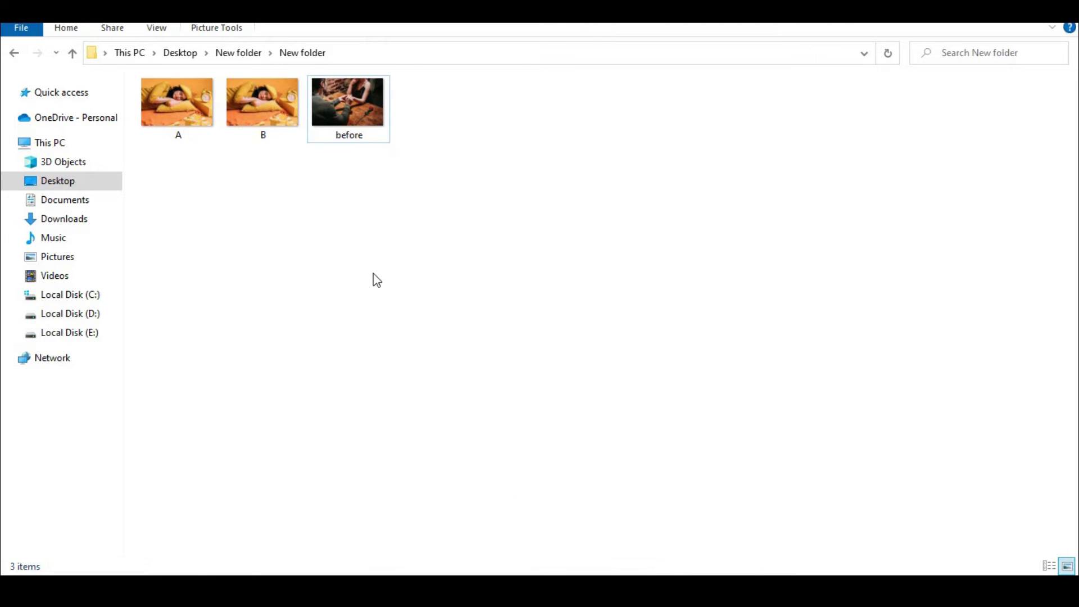
right_click(375, 214)
left_click(432, 280)
left_click(346, 147)
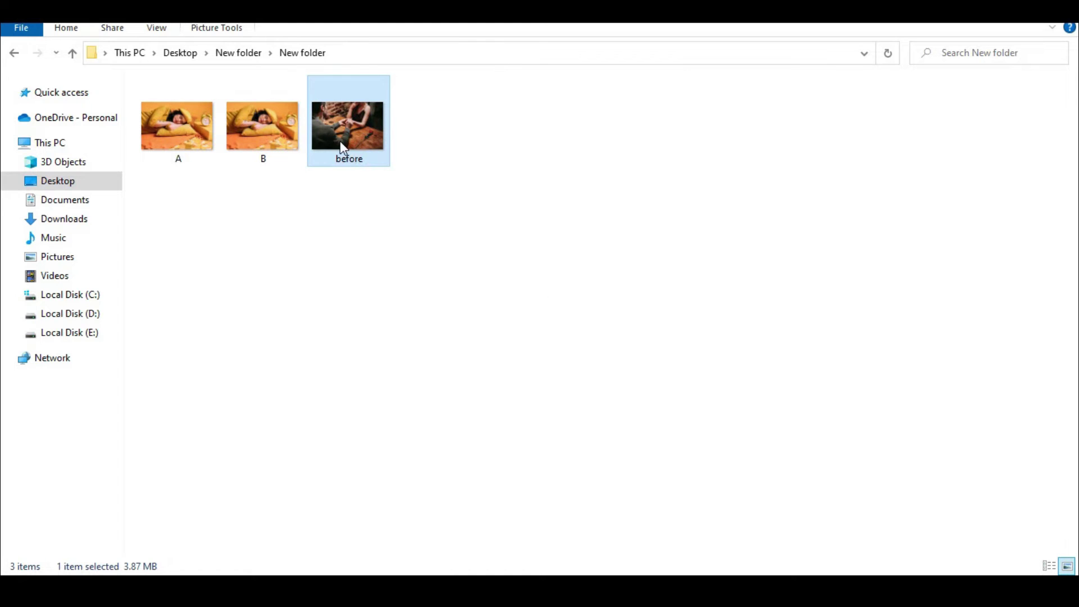
Switch to RIOT and open the "before" image from the folder, declining the recommended initial resize.
right_click(358, 147)
left_click(304, 222)
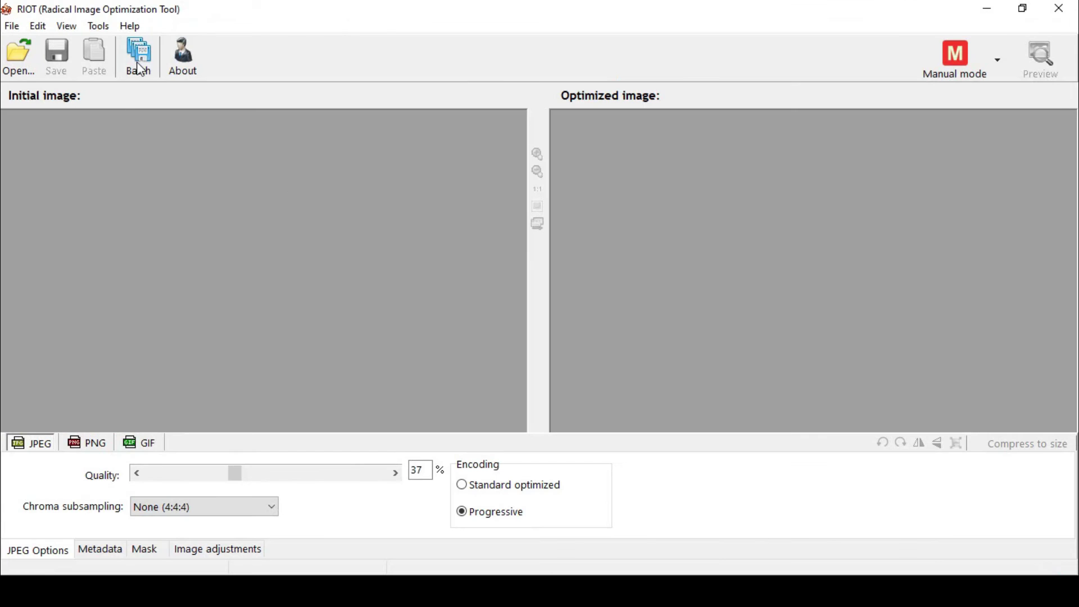
left_click(16, 66)
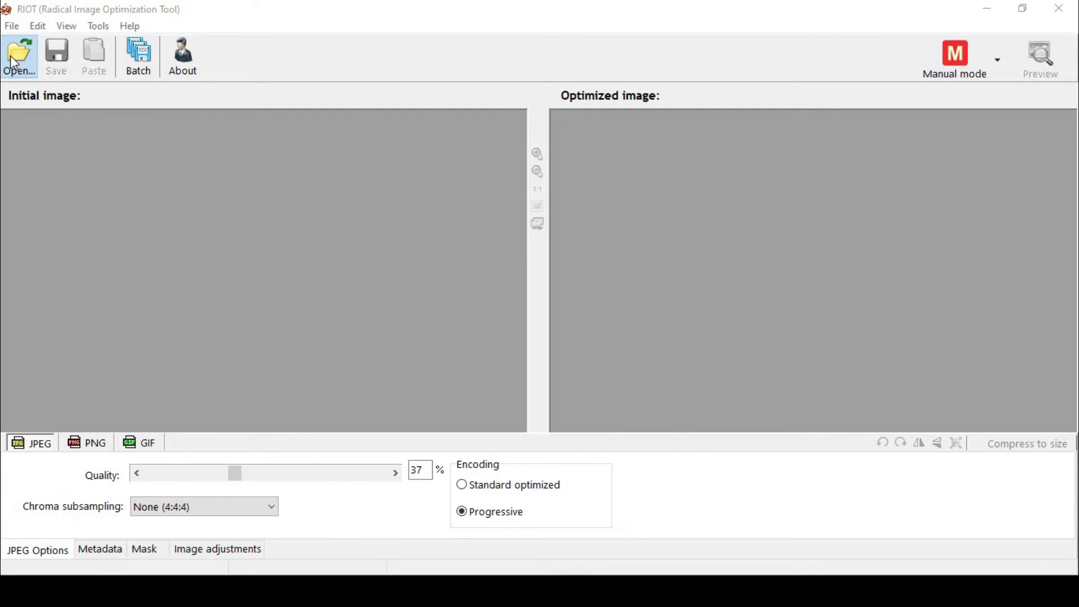
double_click(360, 251)
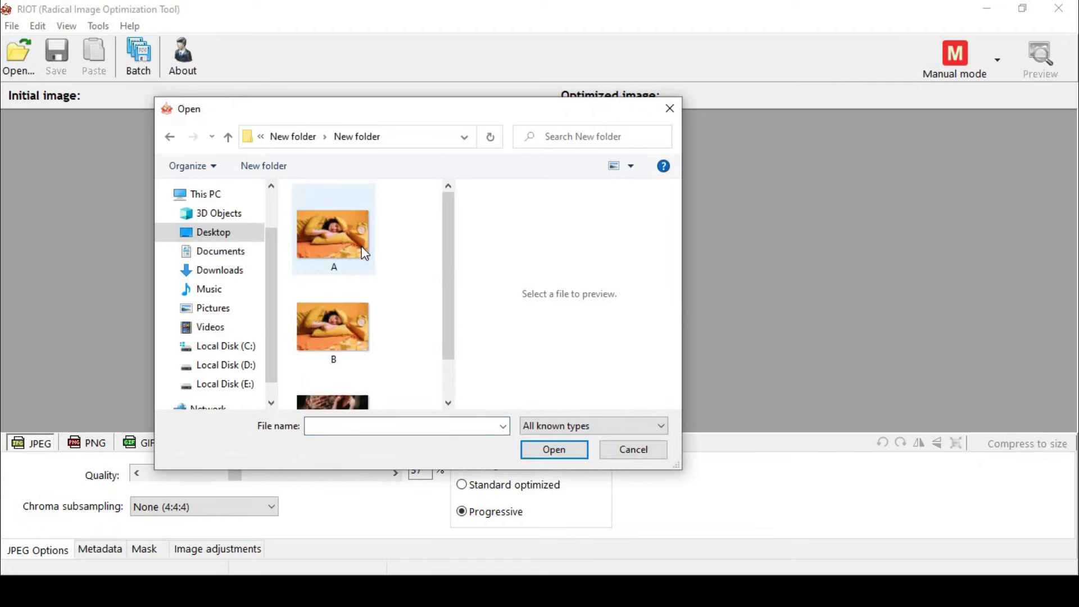
scroll(384, 364, "down", 1)
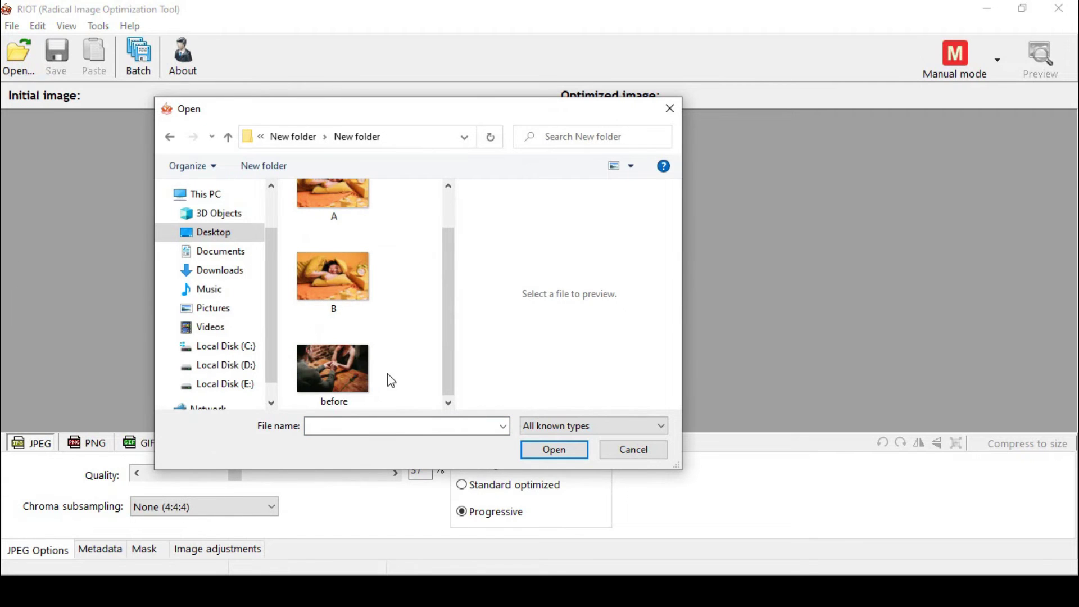
double_click(338, 371)
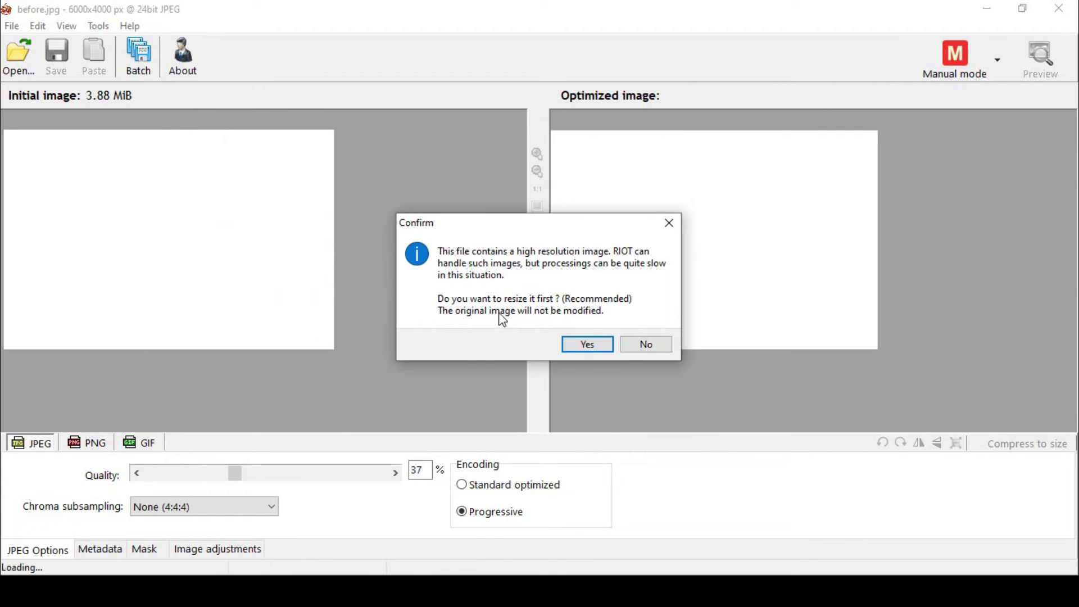
left_click(643, 343)
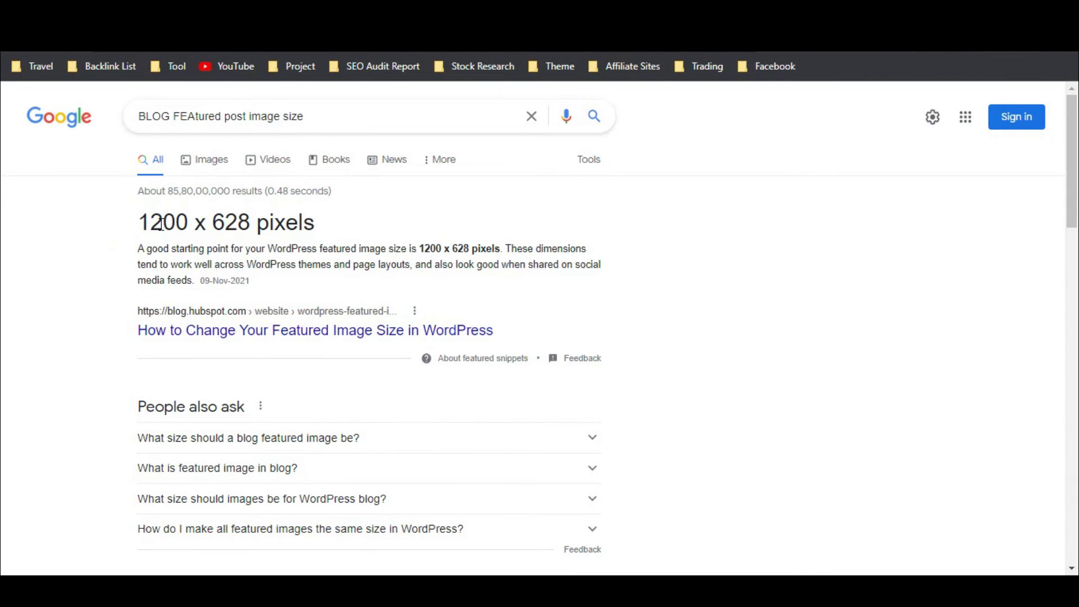
Set the Resample size to 1200 x 628 pixels without keeping the aspect ratio, following the blog featured image size in the Google results.
left_click_drag(142, 221, 330, 225)
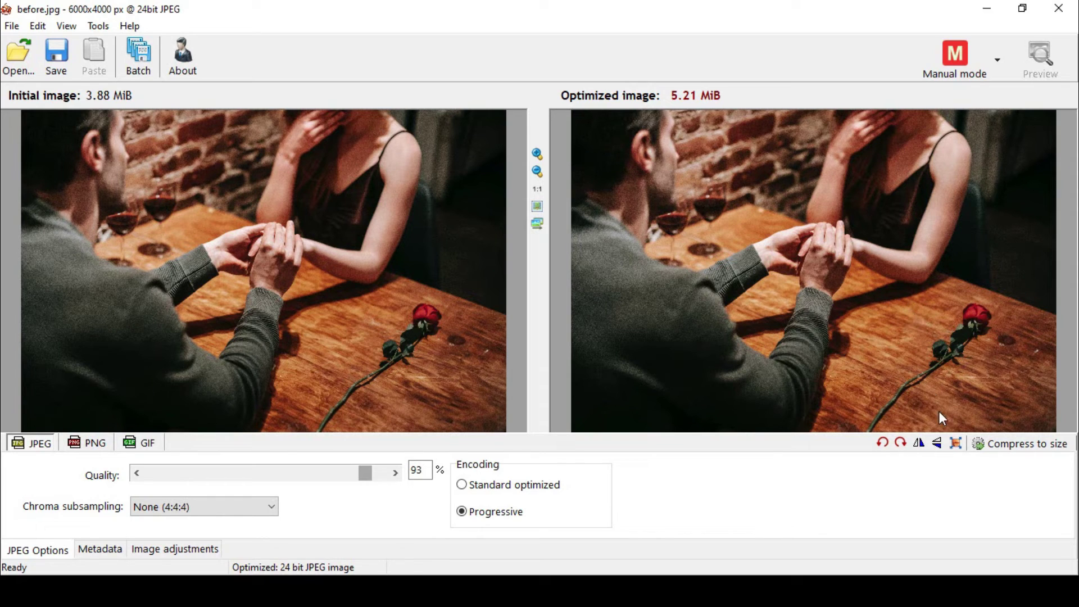
left_click(960, 447)
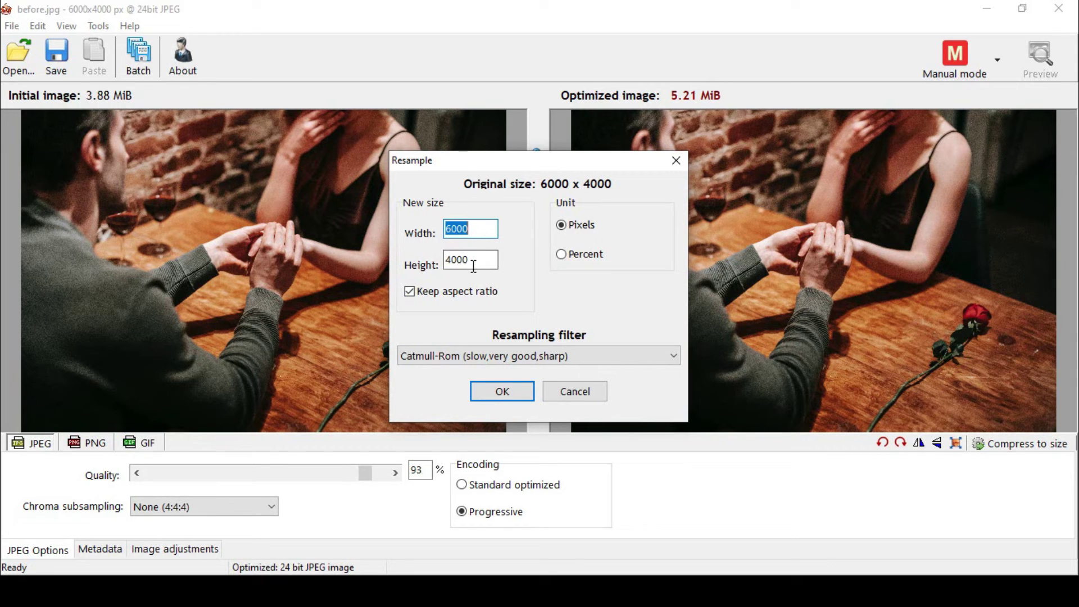
left_click(410, 291)
key("alt+Tab")
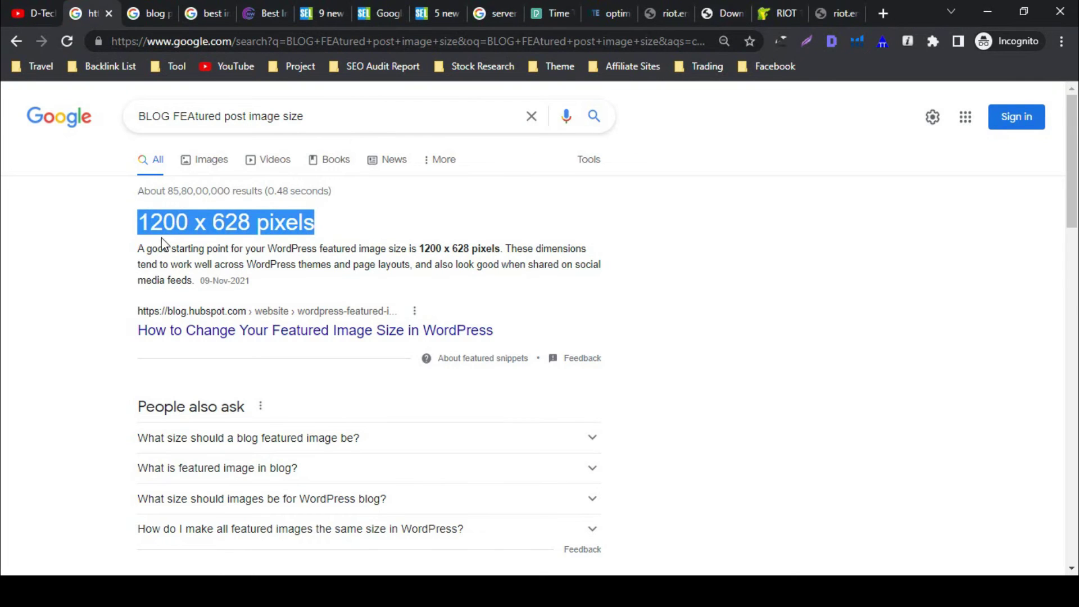
key("alt+Tab")
double_click(481, 228)
type("1200")
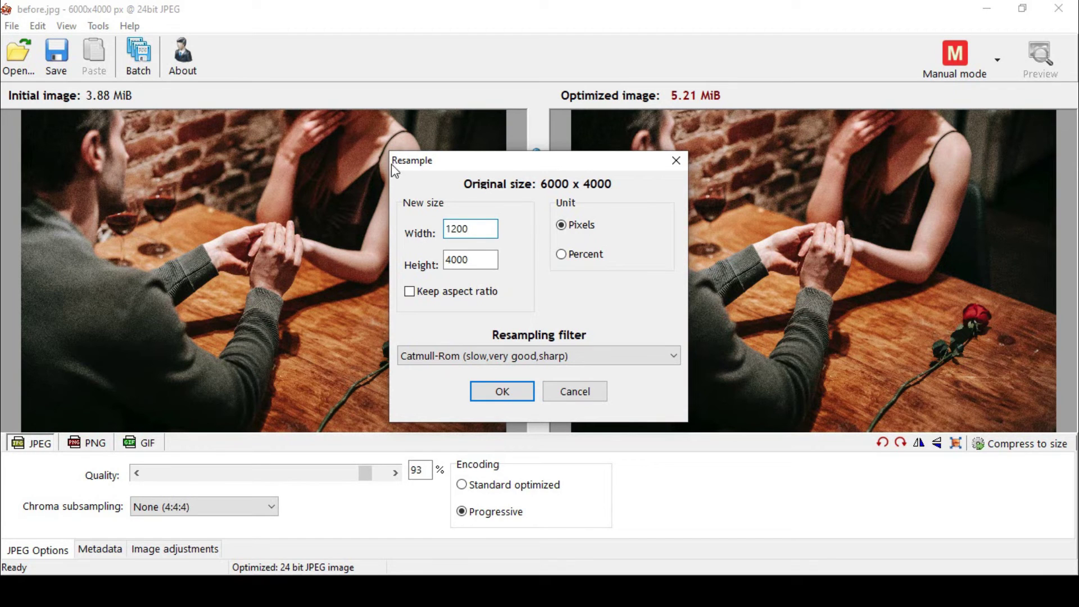
double_click(485, 259)
type("628")
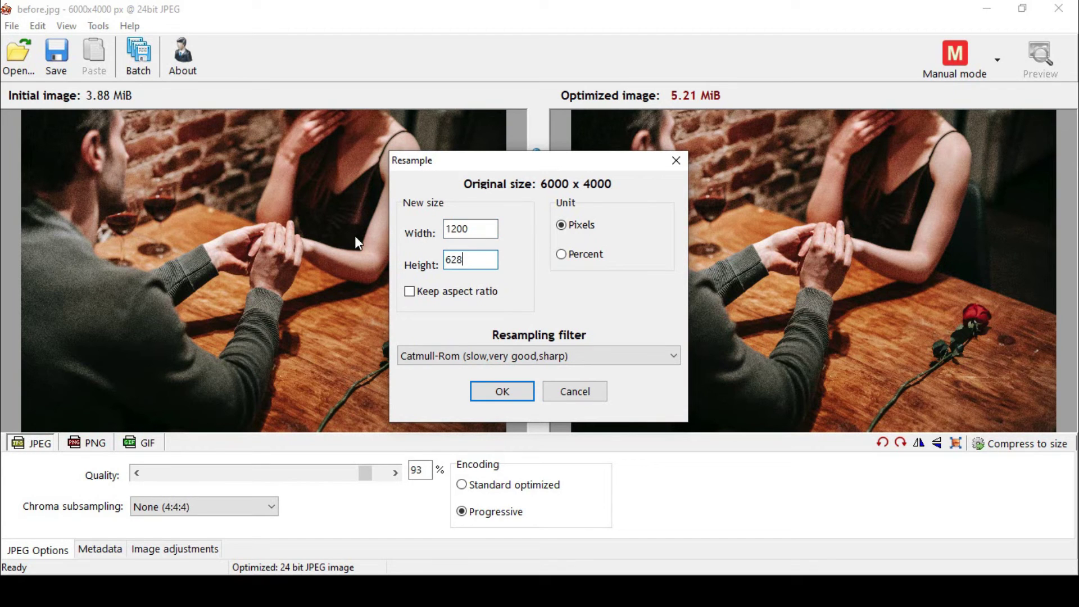
Resample the "before" image to 1280 x 854 pixels and fit both previews to their panes.
left_click(480, 224)
double_click(455, 227)
type("12")
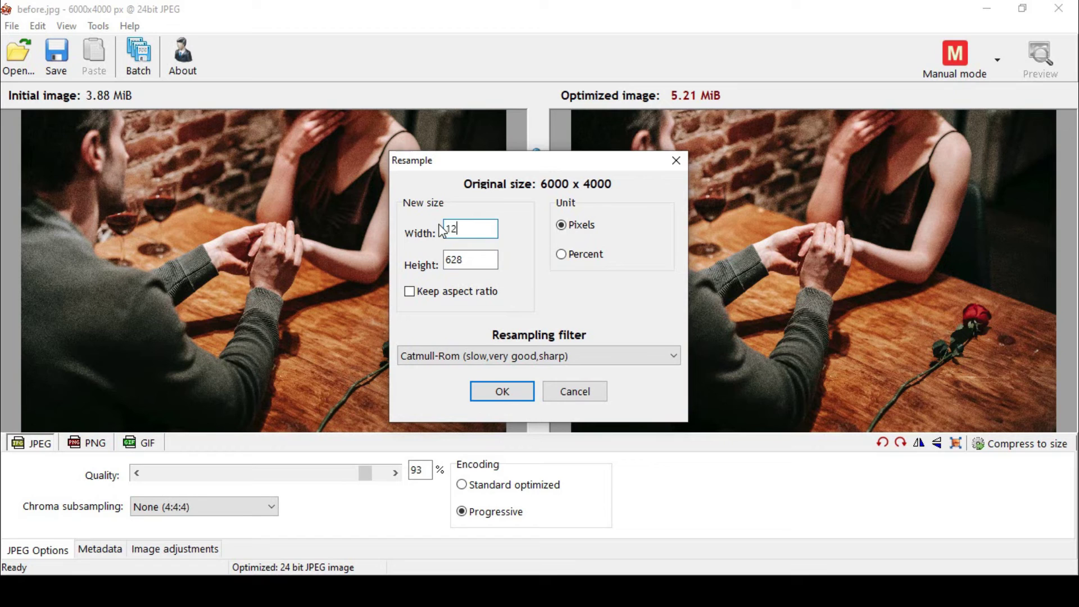
type("80")
double_click(480, 259)
type("854")
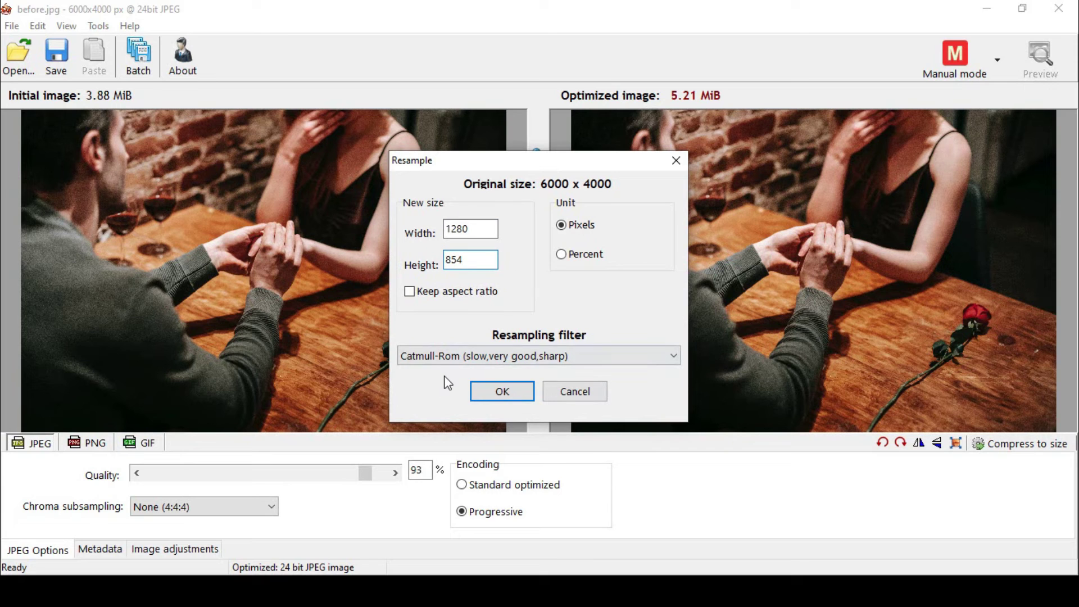
left_click(500, 393)
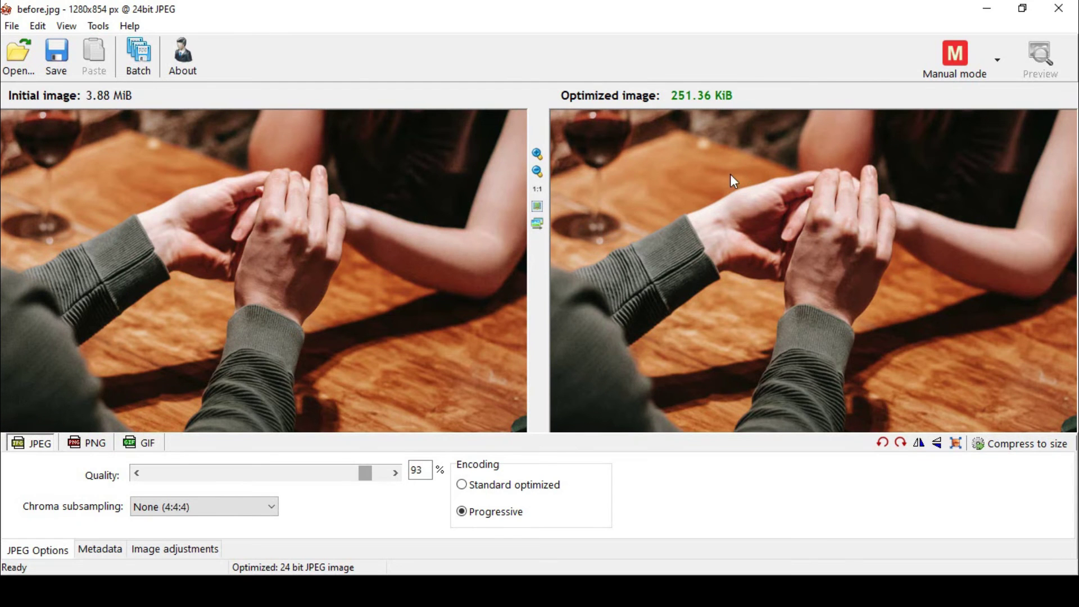
left_click(537, 207)
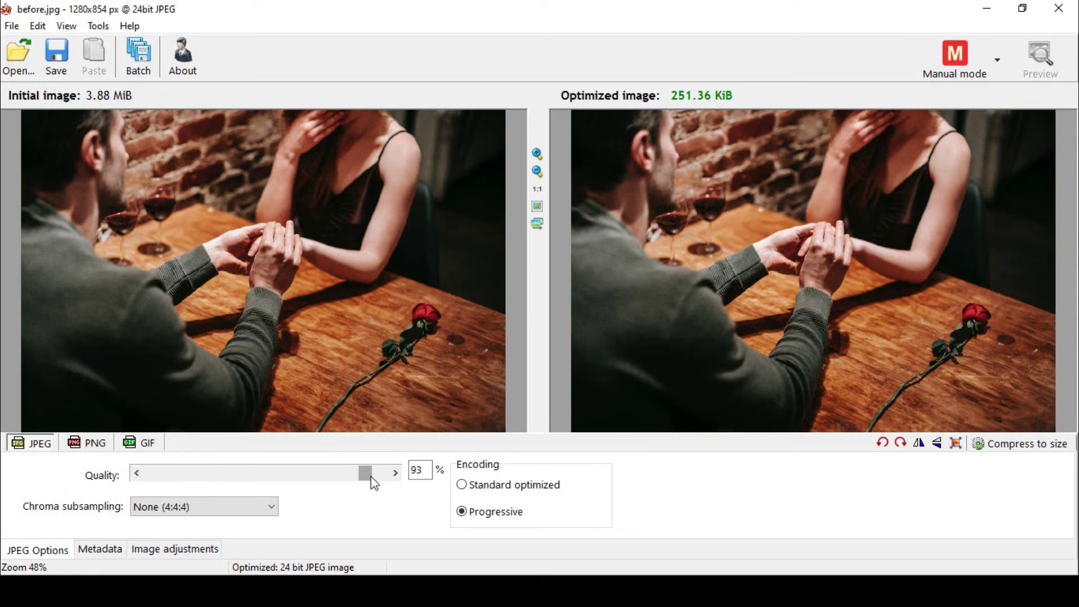
Lower the JPEG quality to 29% and save the optimized image as "after" in the same folder.
left_click_drag(370, 477, 218, 478)
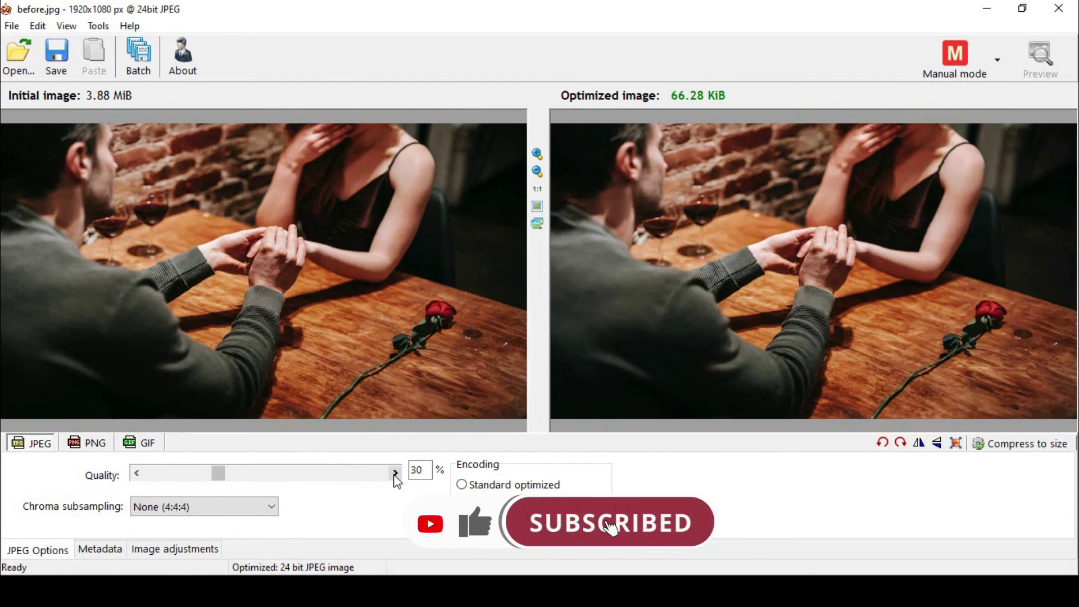
left_click(137, 473)
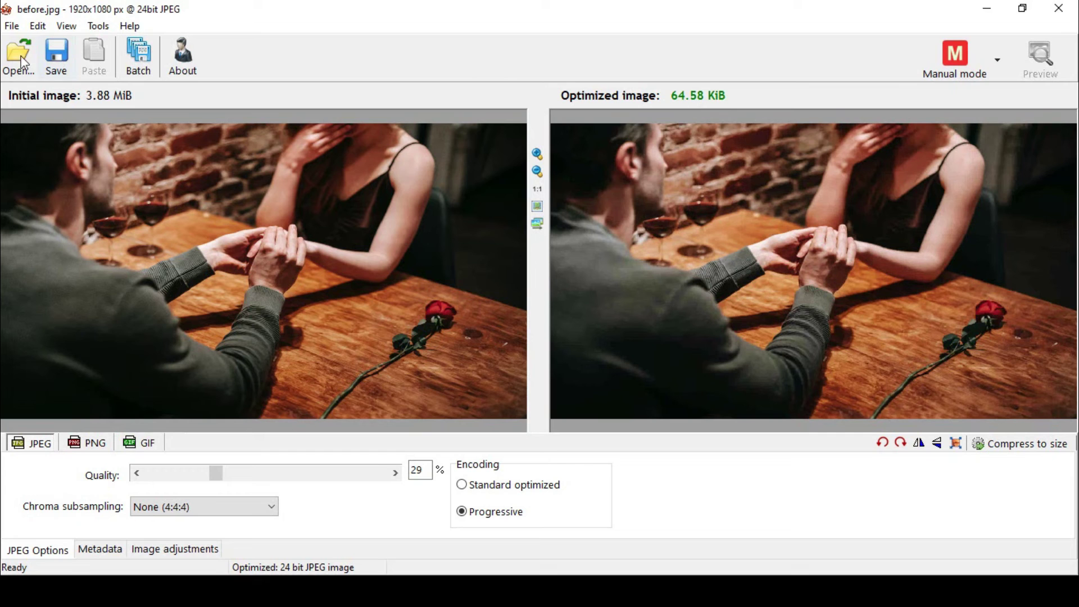
left_click(49, 60)
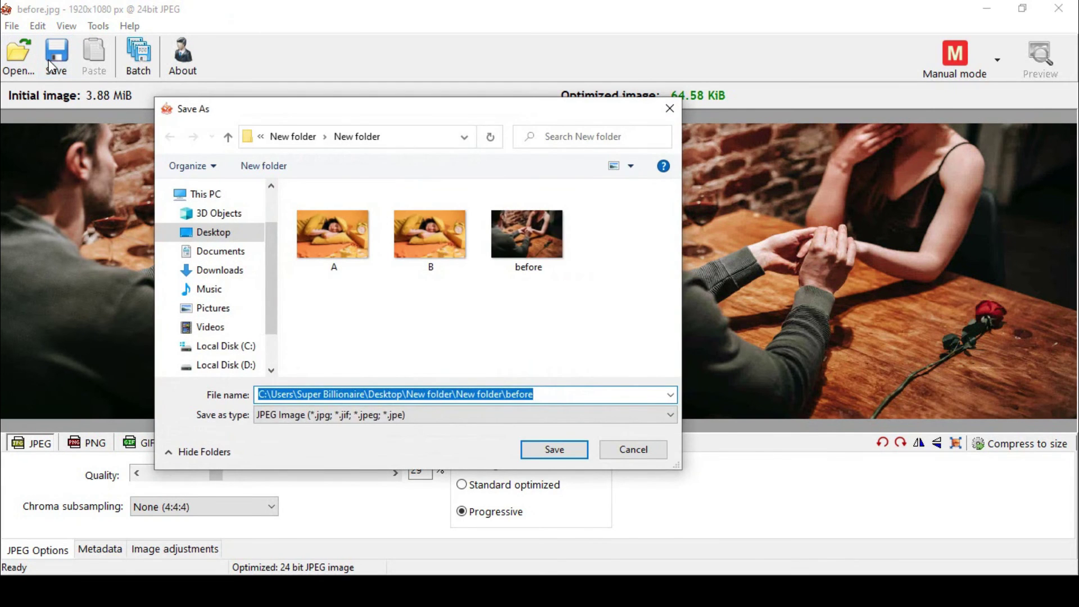
type("after")
key("BackSpace")
type("r")
key("Return")
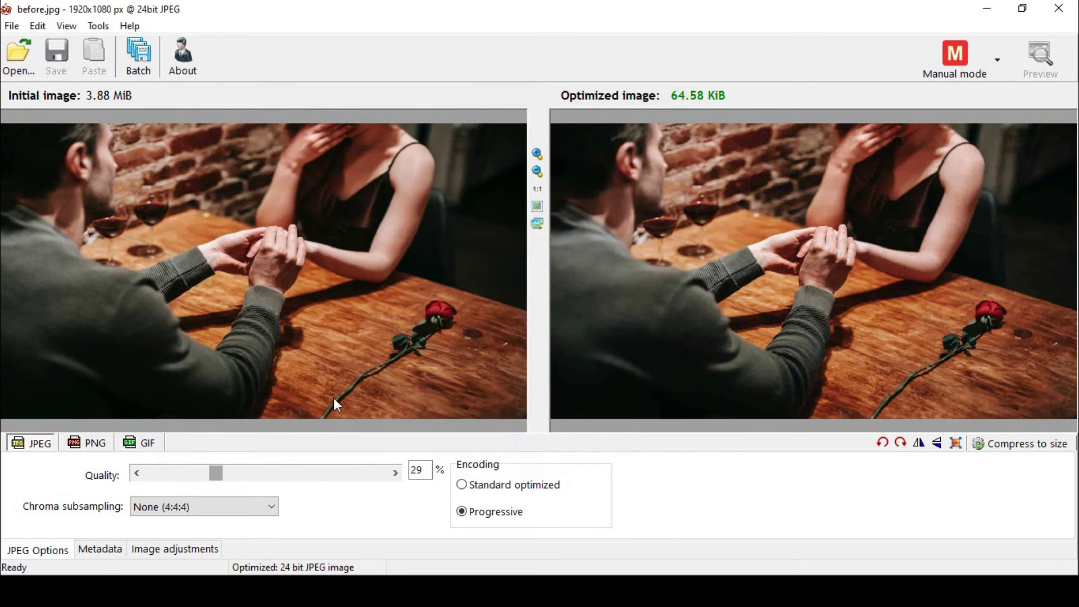
Switch to the image folder and check the file size of the "after" image in its properties.
key("alt+Tab")
left_click(255, 149)
left_click(440, 137)
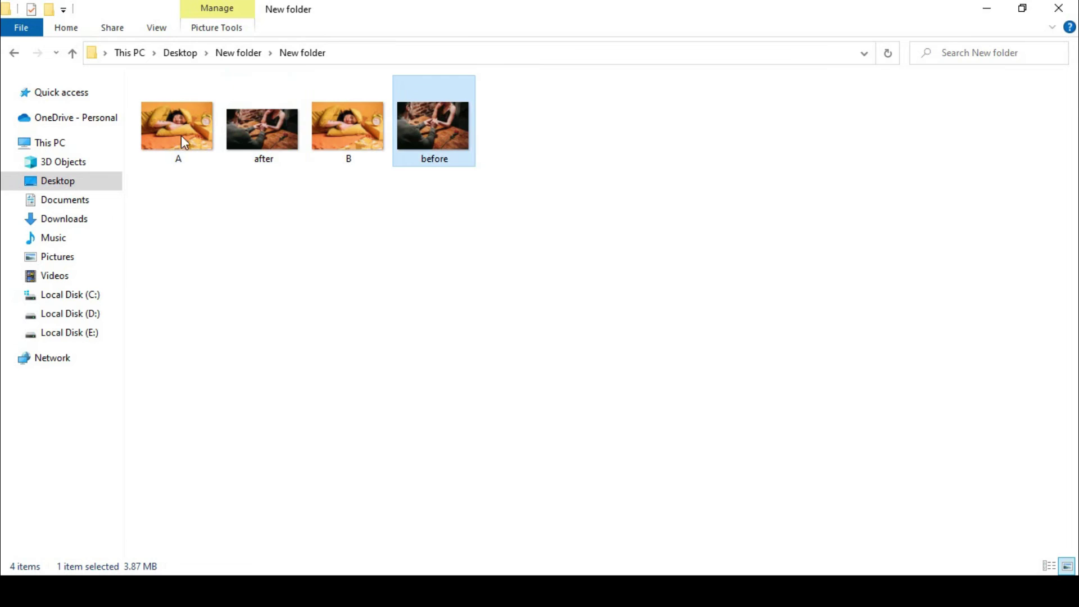
right_click(241, 134)
left_click(301, 564)
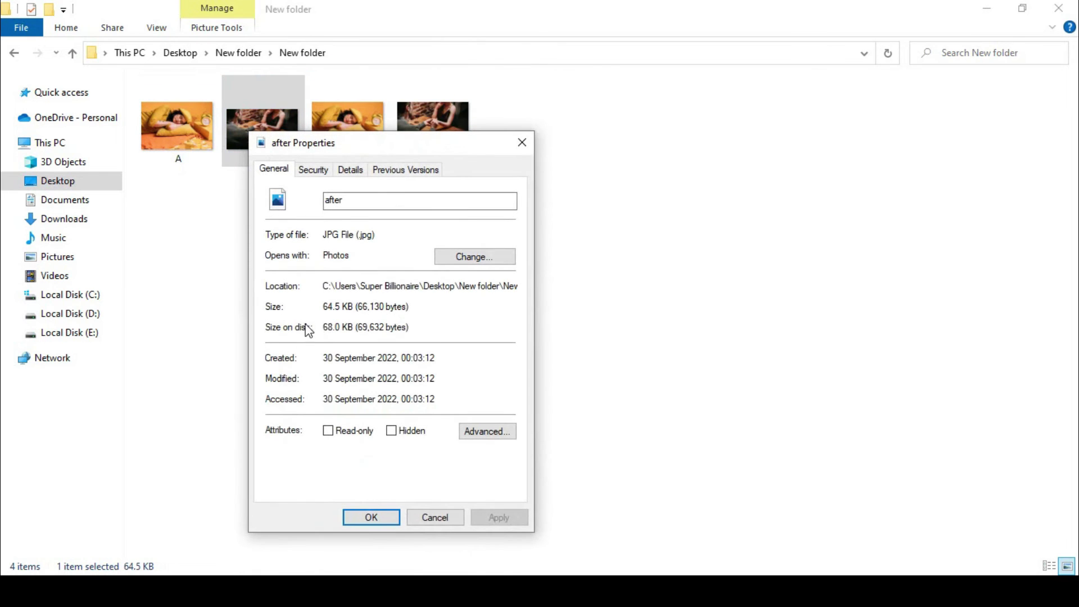
left_click(522, 143)
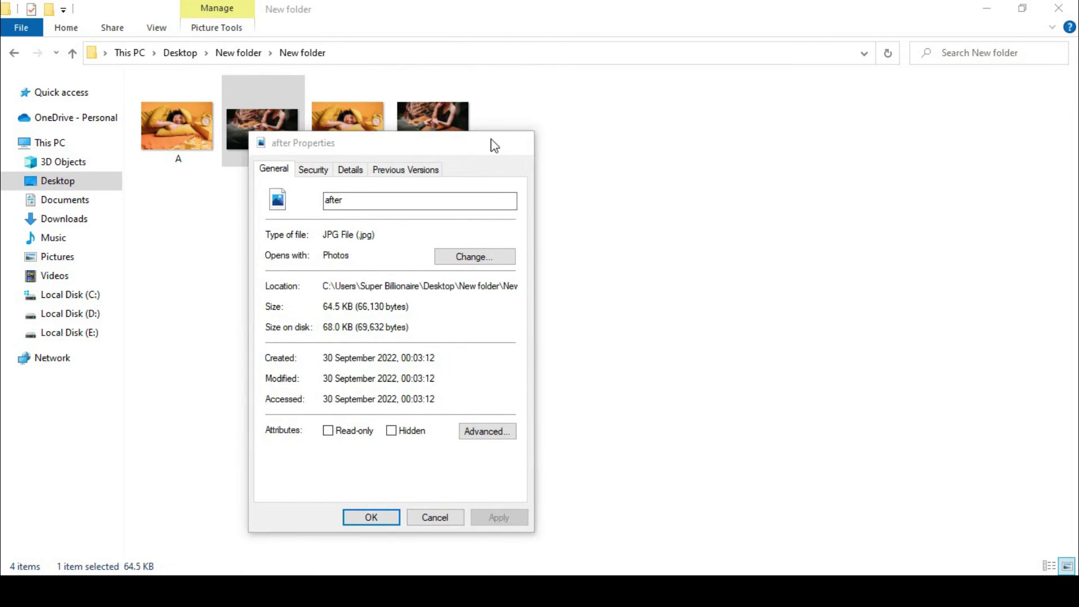
Check the file size of the "before" image in its properties for comparison.
left_click(454, 148)
right_click(454, 151)
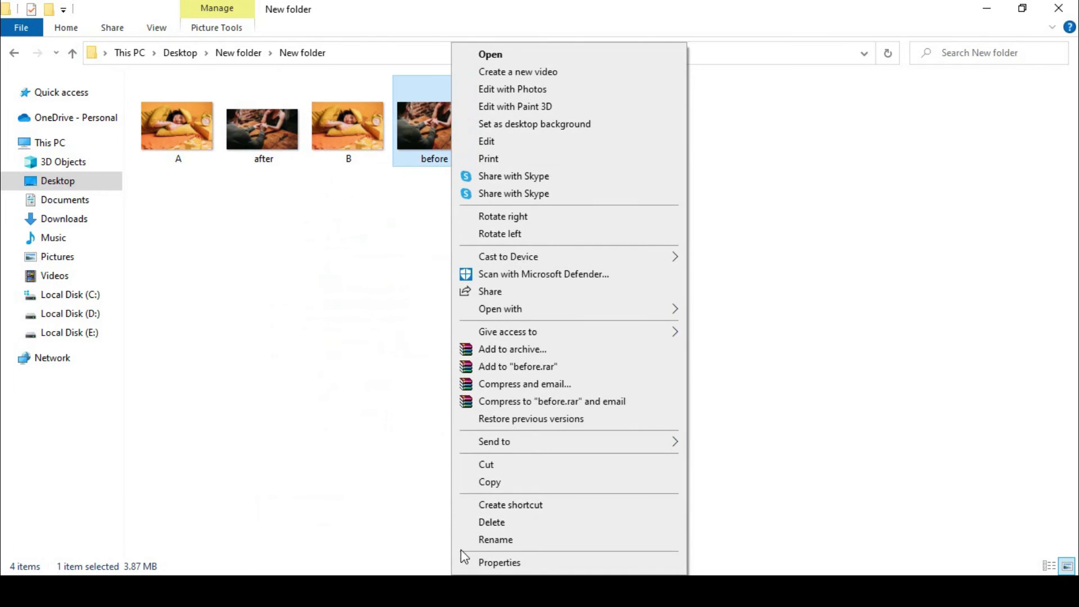
left_click(482, 562)
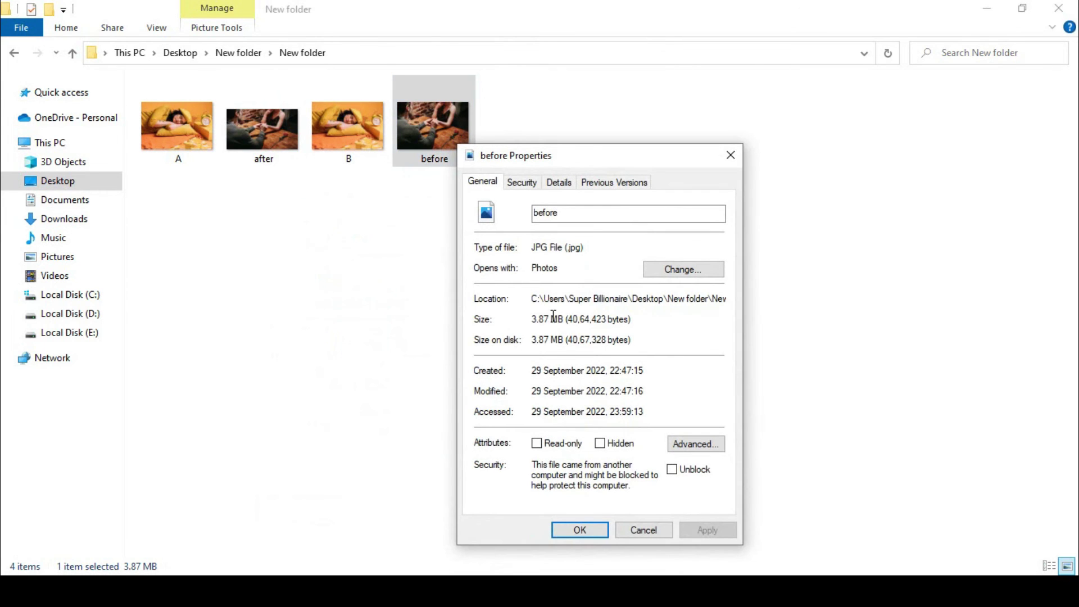
left_click(730, 155)
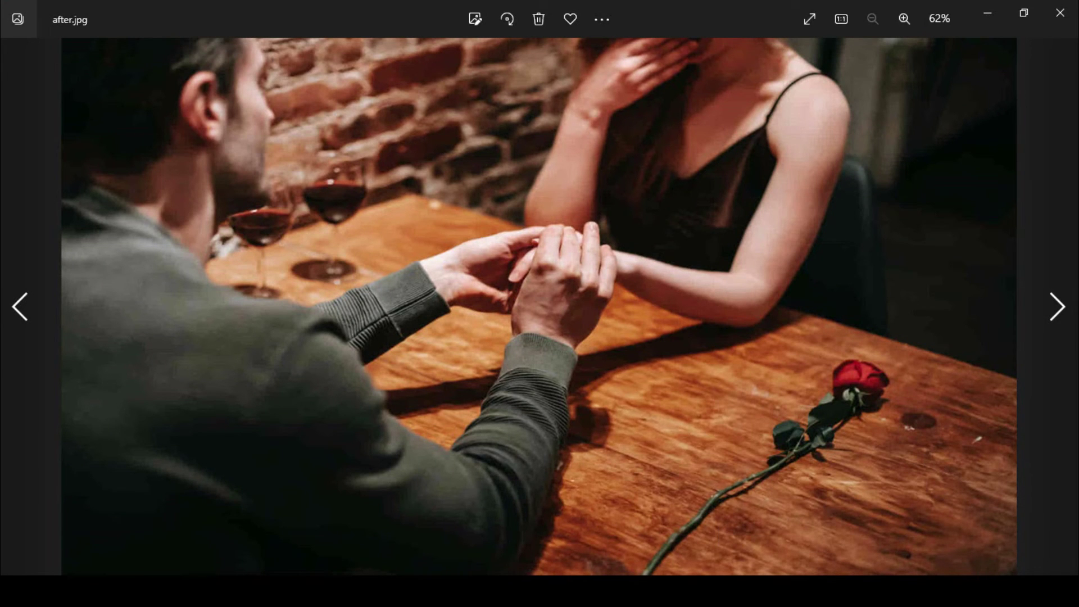
Compare the visual quality of the before.jpg and after.jpg images by alternating between their open Photos windows.
left_click(715, 591)
left_click(649, 500)
left_click(715, 591)
left_click(780, 514)
left_click(715, 591)
left_click(646, 531)
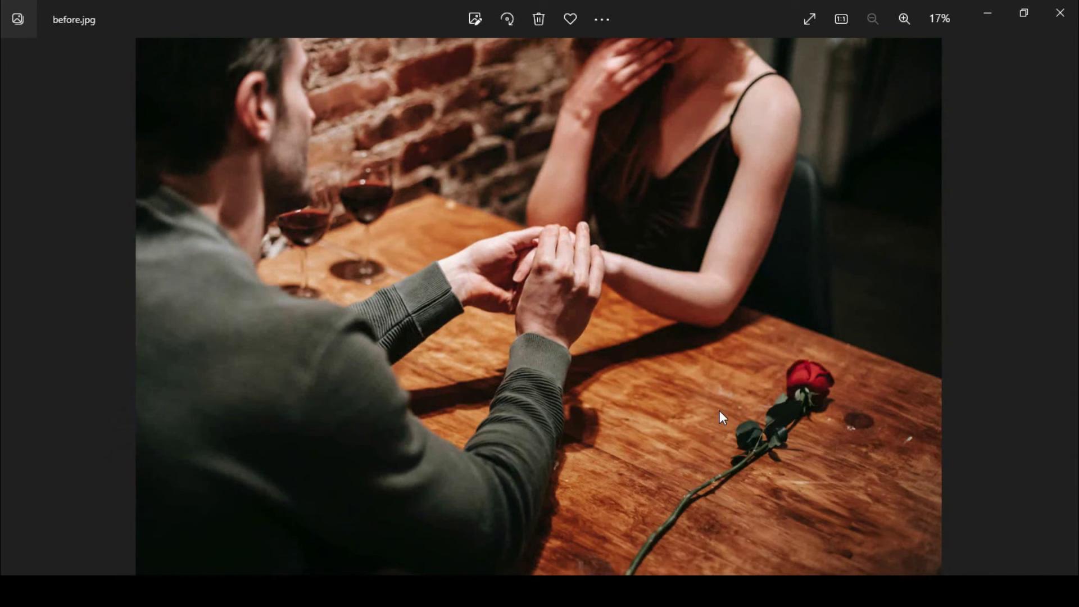
left_click(715, 591)
left_click(818, 486)
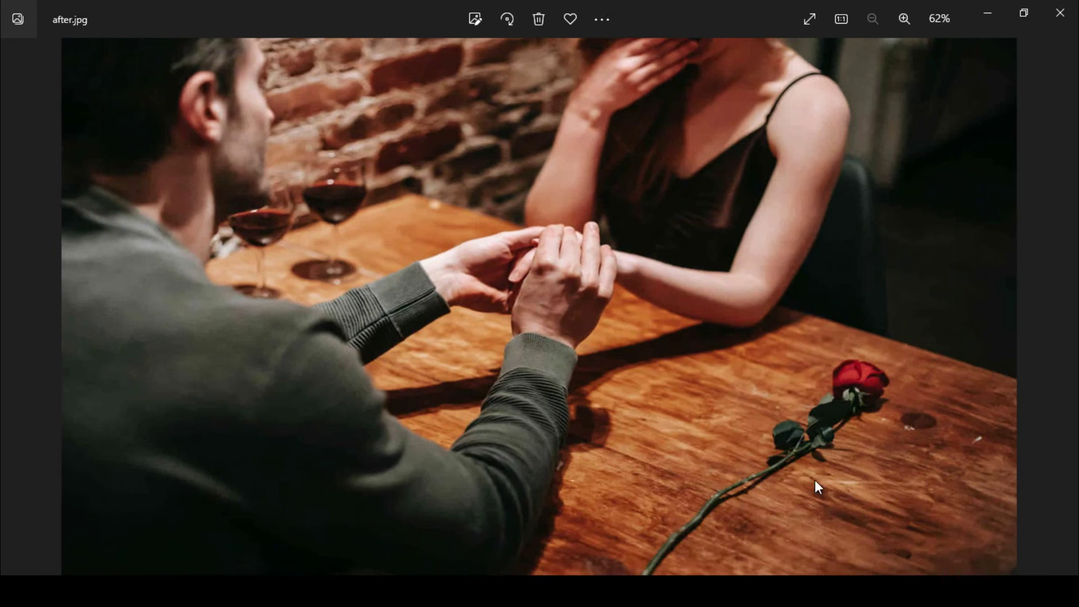
left_click(715, 591)
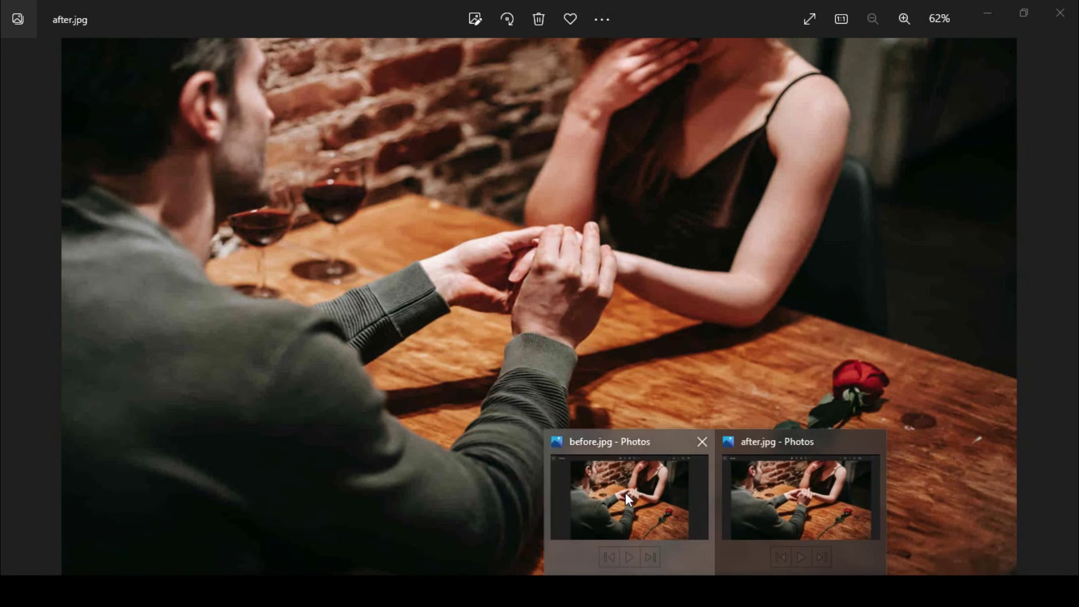
left_click(625, 492)
left_click(714, 591)
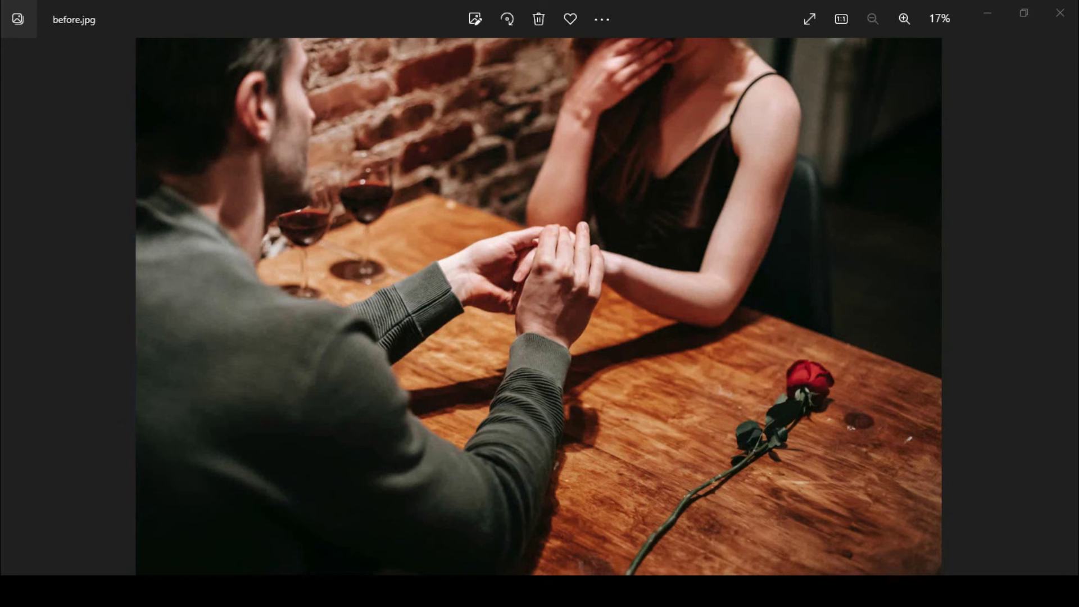
left_click(811, 500)
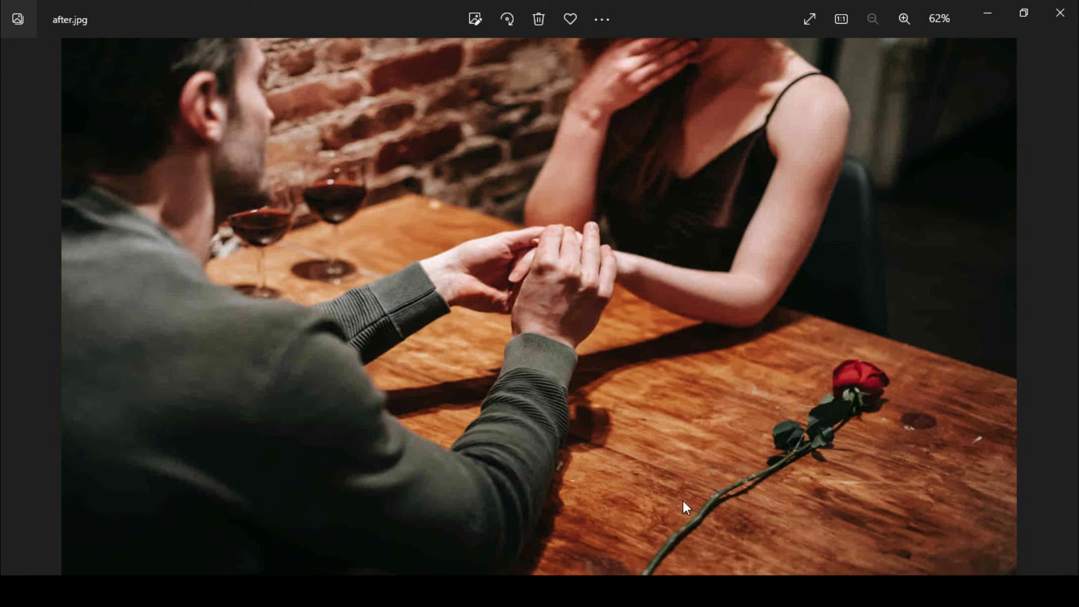
left_click(715, 591)
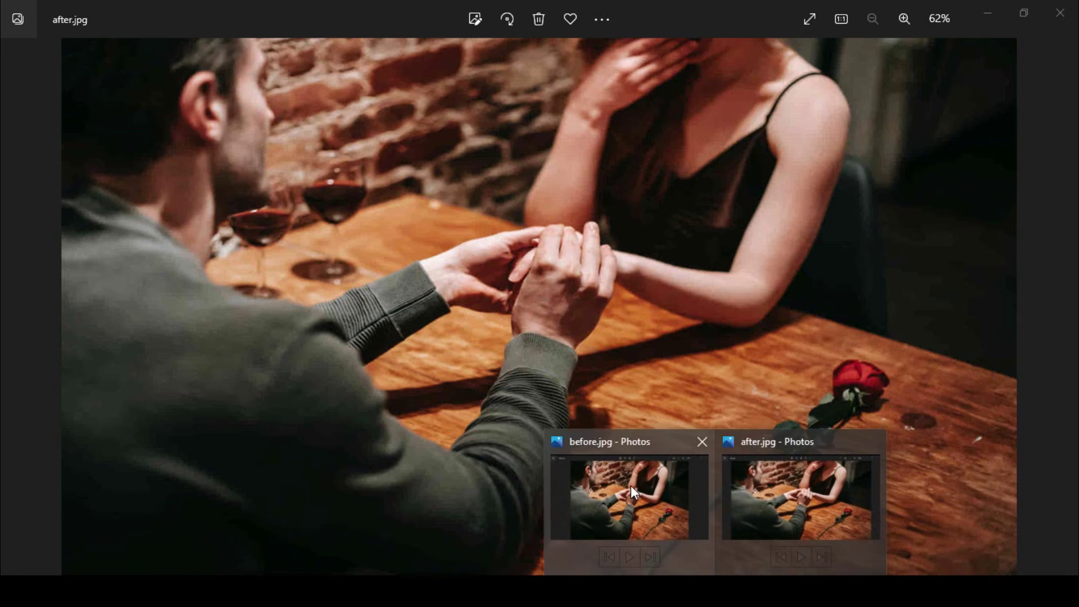
left_click(630, 484)
left_click(714, 591)
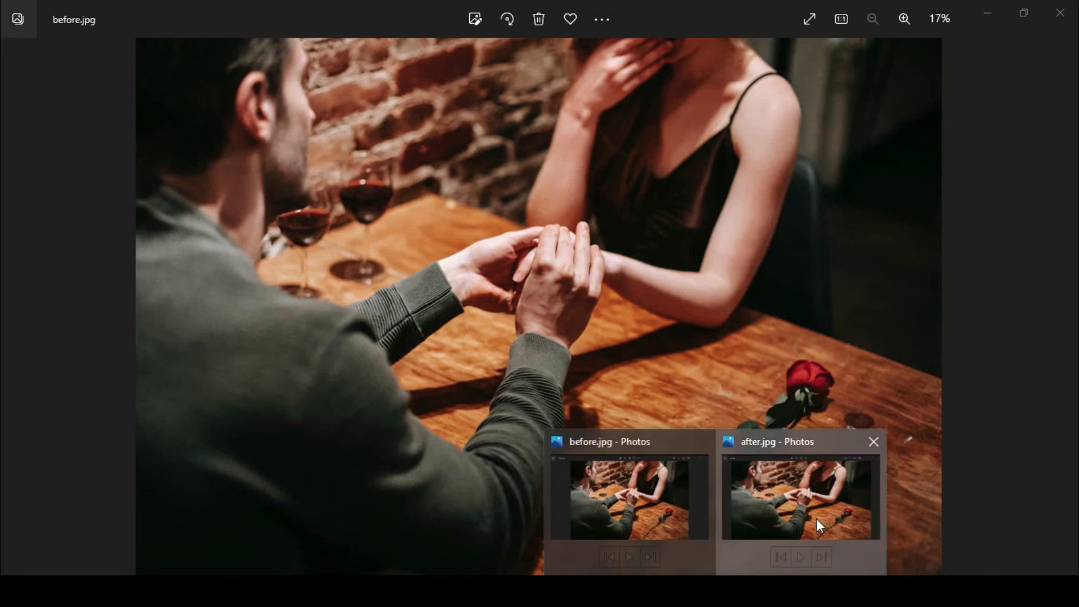
left_click(816, 518)
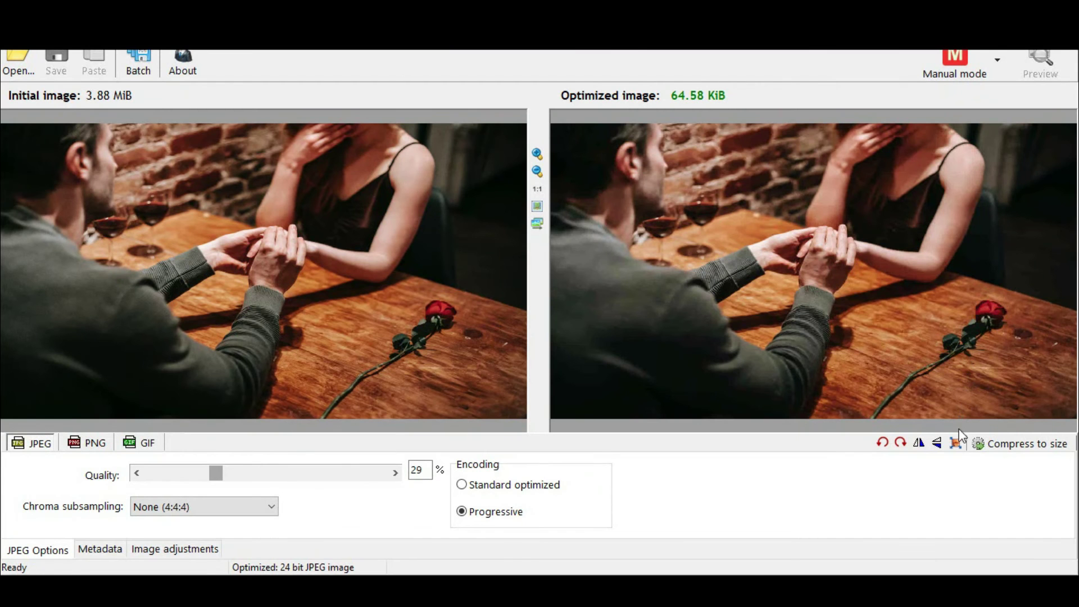
Review the Resample settings in RIOT and accept the size of 1920 x 1080 pixels.
left_click(955, 443)
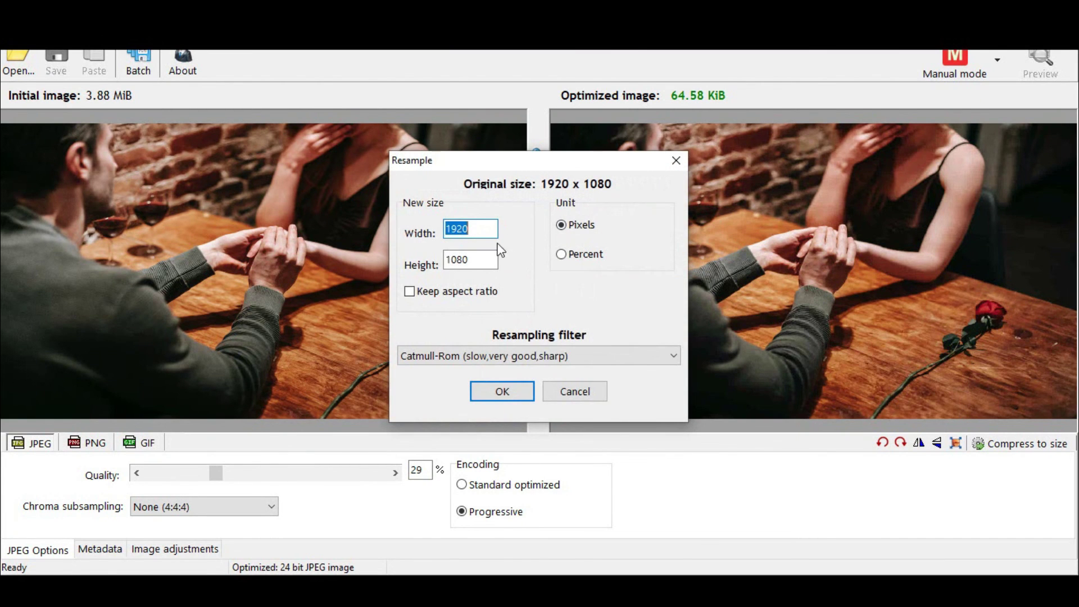
left_click(505, 396)
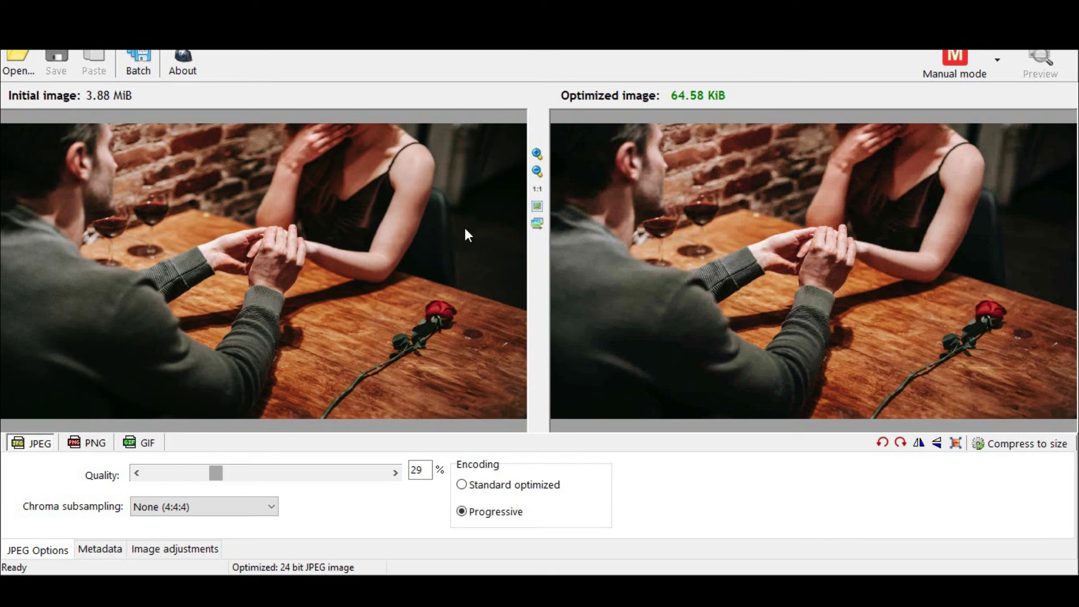
Switch to the browser and view the uploaded videos and header of the D-Tech Marketing YouTube channel.
mouse_move(483, 593)
key("alt+Tab")
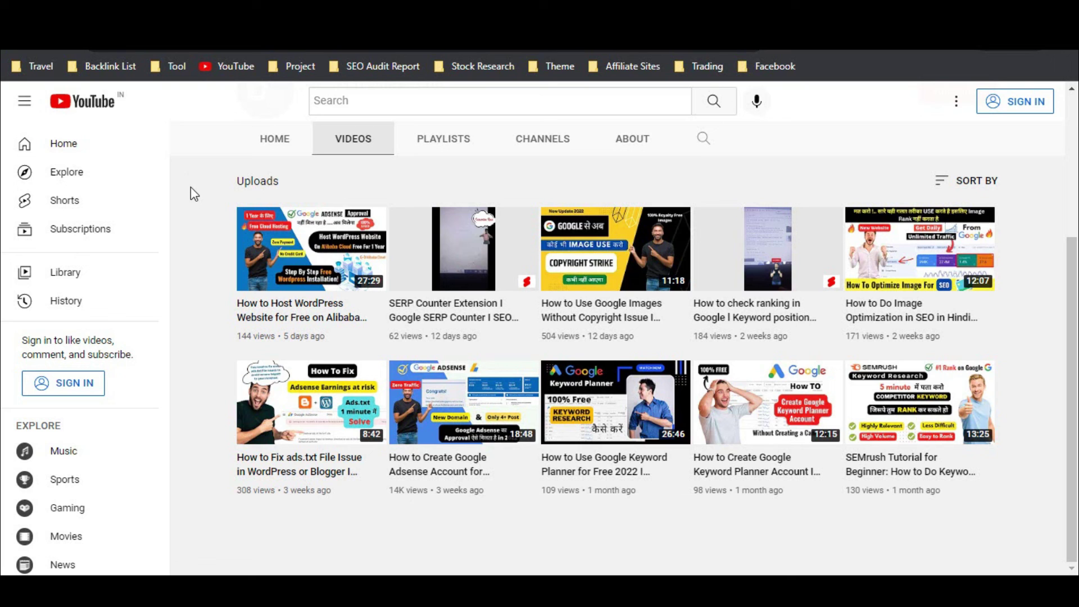
scroll(204, 279, "up", 2)
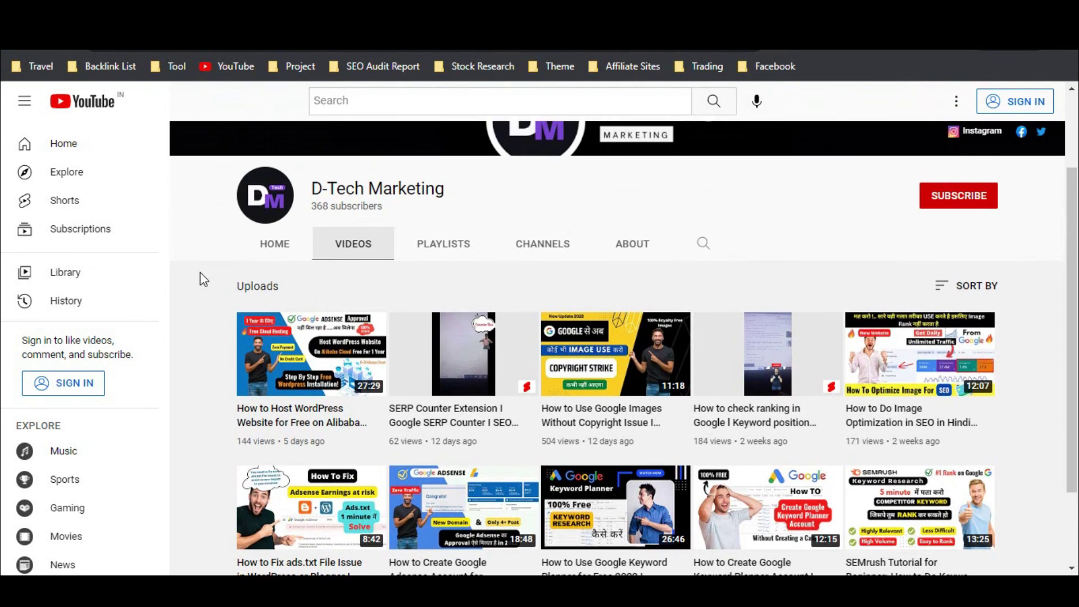